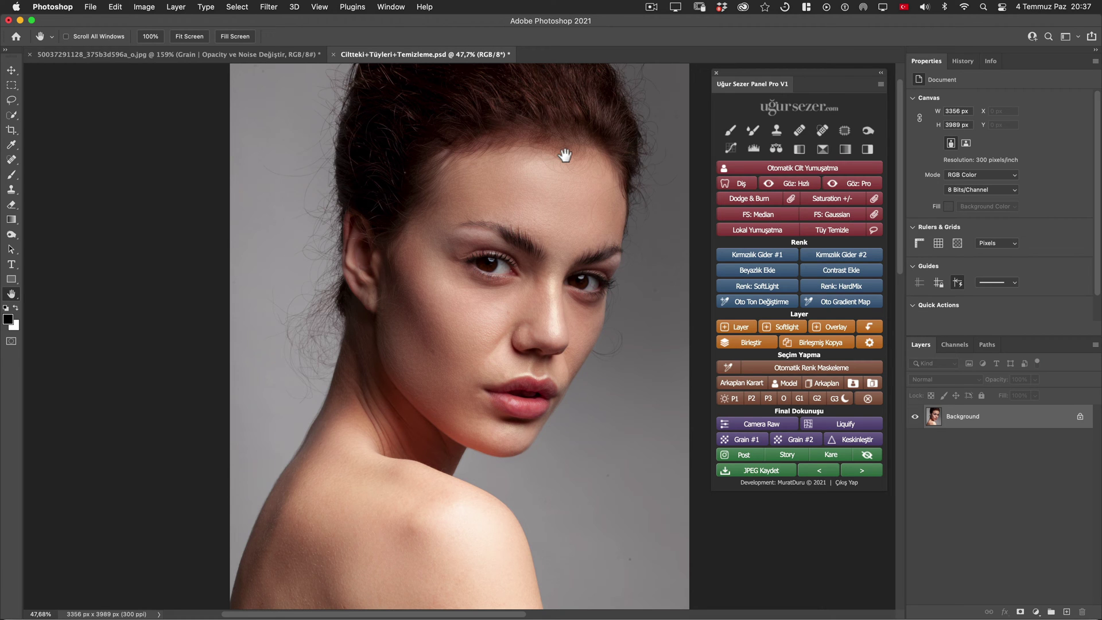
Zoom and pan across the shoulder, cheek and neck to inspect the fine body hairs
{"action": "mouse_move", "coordinate": [281, 566]}
{"action": "left_mouse_down"}
{"action": "mouse_move", "coordinate": [327, 567]}
{"action": "mouse_move", "coordinate": [411, 483]}
{"action": "left_mouse_up"}
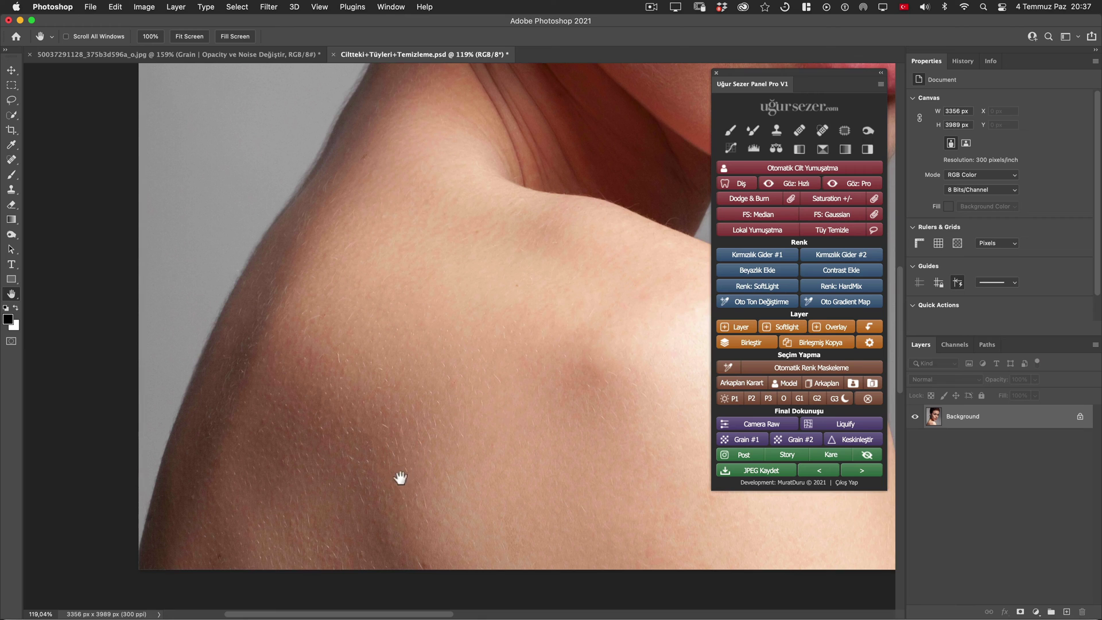
{"action": "scroll", "coordinate": [401, 478], "scroll_direction": "up", "scroll_amount": 2}
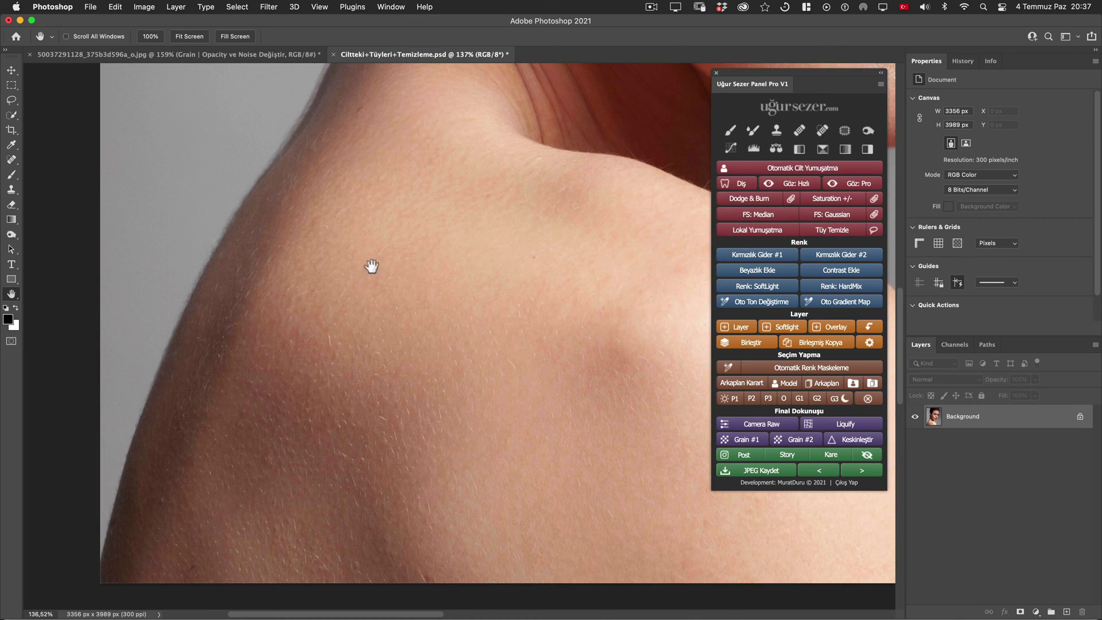
{"action": "left_click_drag", "start_coordinate": [372, 265], "coordinate": [426, 382]}
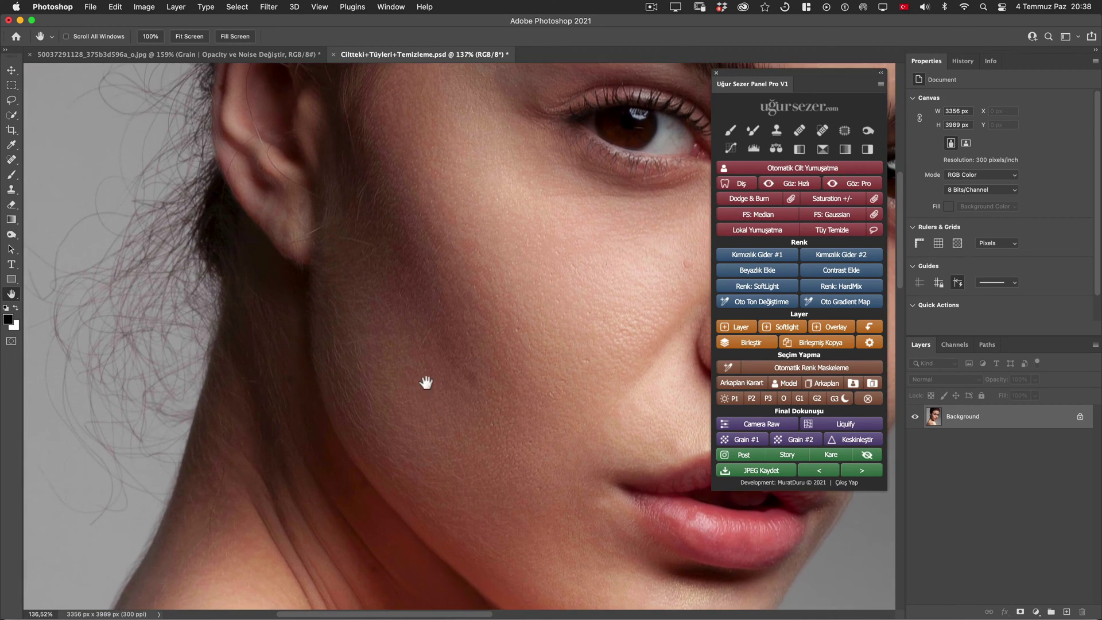
{"action": "scroll", "coordinate": [423, 369], "scroll_direction": "down", "scroll_amount": 2}
{"action": "mouse_move", "coordinate": [473, 253]}
{"action": "left_mouse_down"}
{"action": "mouse_move", "coordinate": [429, 424]}
{"action": "mouse_move", "coordinate": [456, 366]}
{"action": "left_mouse_up"}
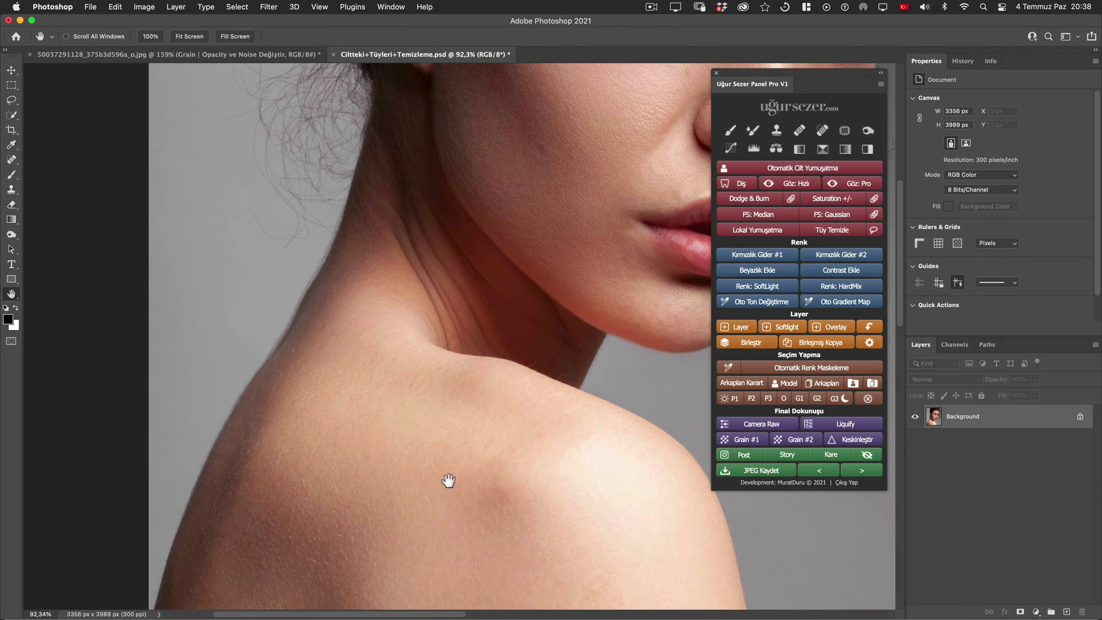
{"action": "left_click_drag", "start_coordinate": [449, 480], "coordinate": [475, 406]}
{"action": "scroll", "coordinate": [358, 482], "scroll_direction": "up", "scroll_amount": 1}
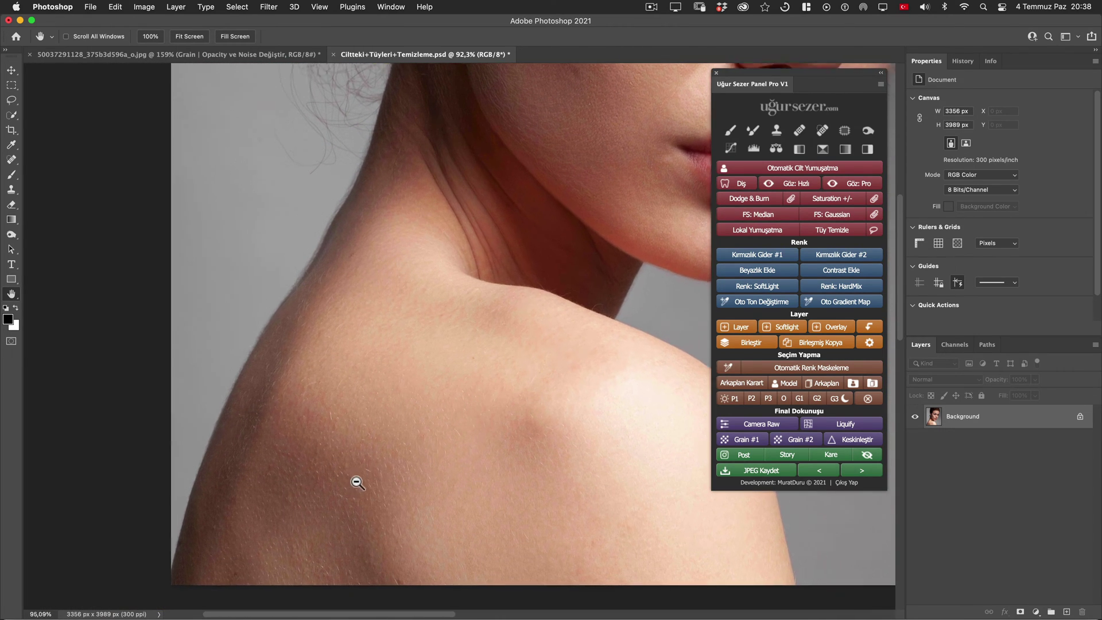
{"action": "scroll", "coordinate": [358, 483], "scroll_direction": "up", "scroll_amount": 3}
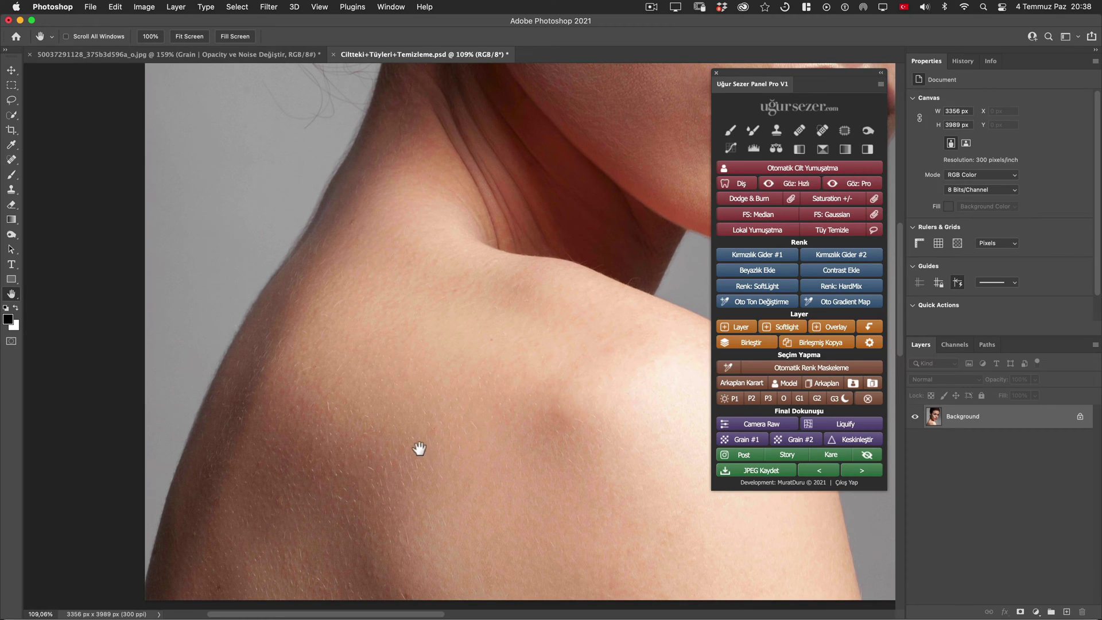
{"action": "left_click_drag", "start_coordinate": [438, 445], "coordinate": [353, 452]}
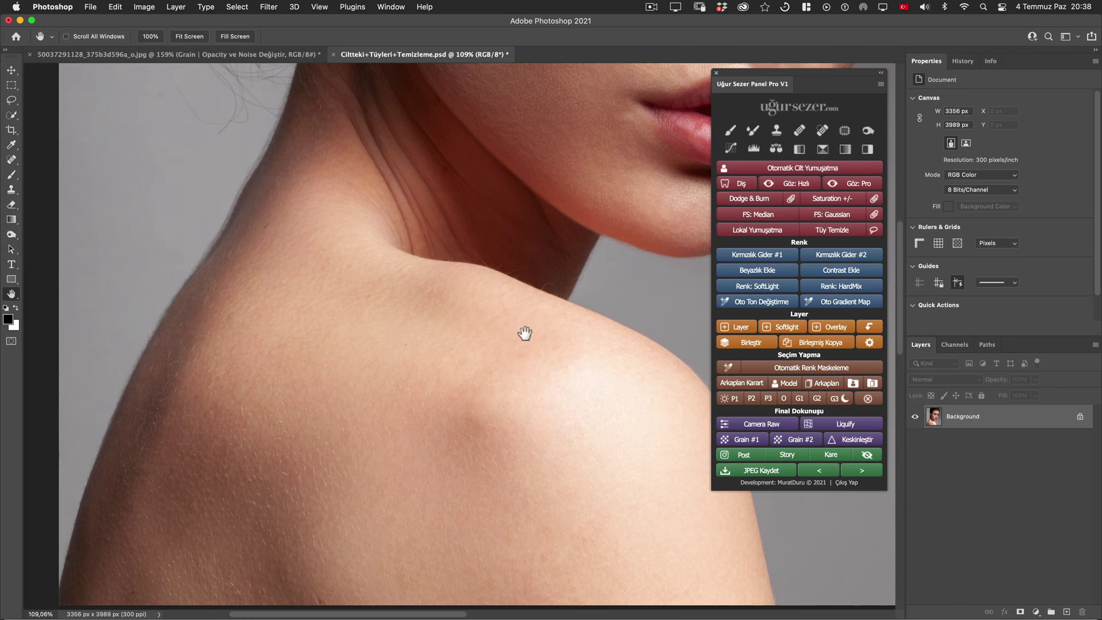
{"action": "scroll", "coordinate": [494, 354], "scroll_direction": "down", "scroll_amount": 1}
{"action": "scroll", "coordinate": [438, 346], "scroll_direction": "down", "scroll_amount": 1}
{"action": "scroll", "coordinate": [453, 348], "scroll_direction": "up", "scroll_amount": 1}
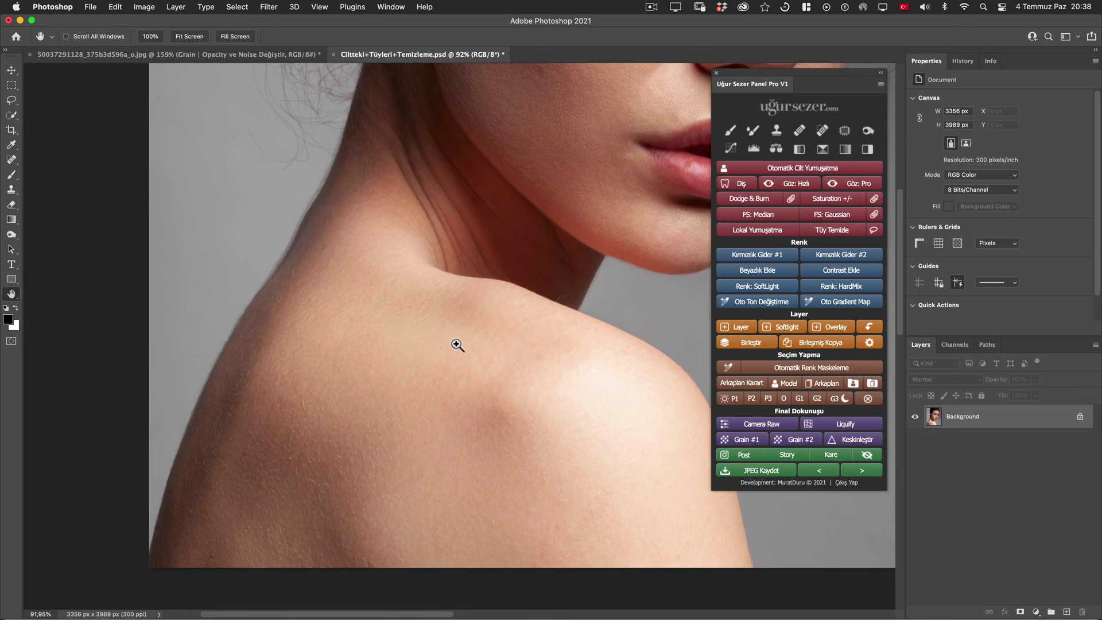
{"action": "left_click", "coordinate": [455, 345]}
{"action": "scroll", "coordinate": [310, 478], "scroll_direction": "up", "scroll_amount": 3}
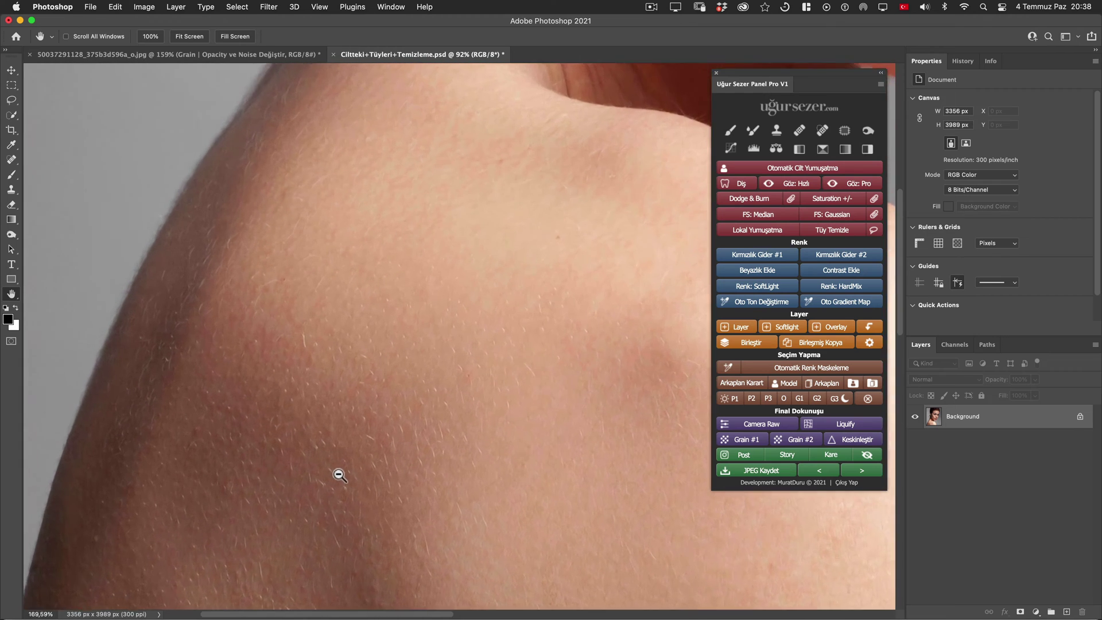
{"action": "scroll", "coordinate": [344, 471], "scroll_direction": "up", "scroll_amount": 3}
{"action": "left_click_drag", "start_coordinate": [423, 431], "coordinate": [425, 379]}
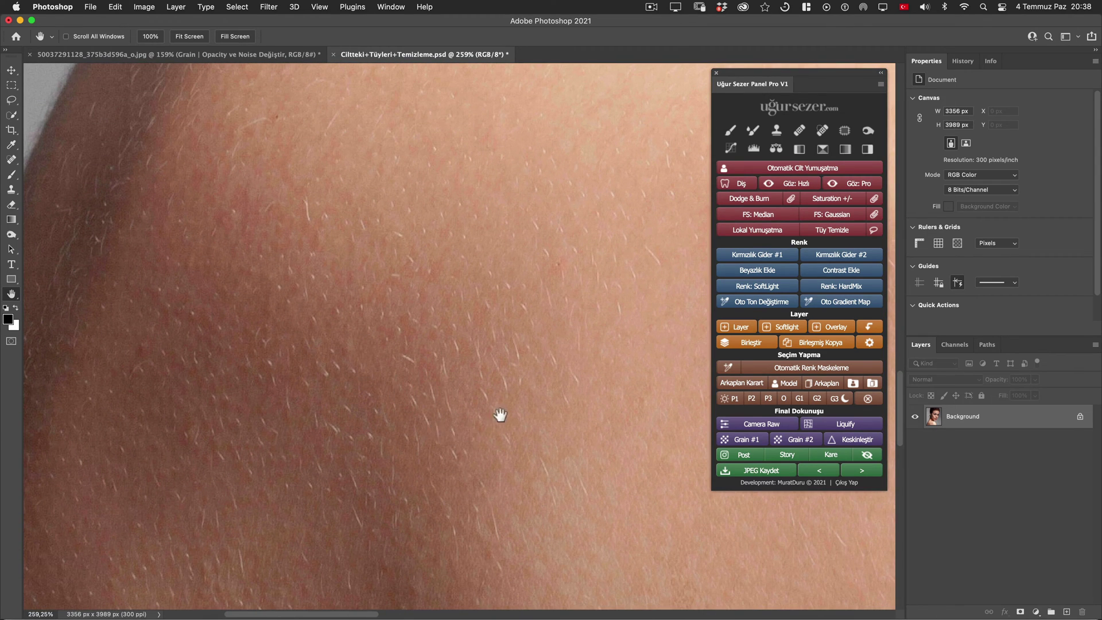
{"action": "scroll", "coordinate": [488, 396], "scroll_direction": "down", "scroll_amount": 1}
{"action": "left_click_drag", "start_coordinate": [488, 396], "coordinate": [475, 394]}
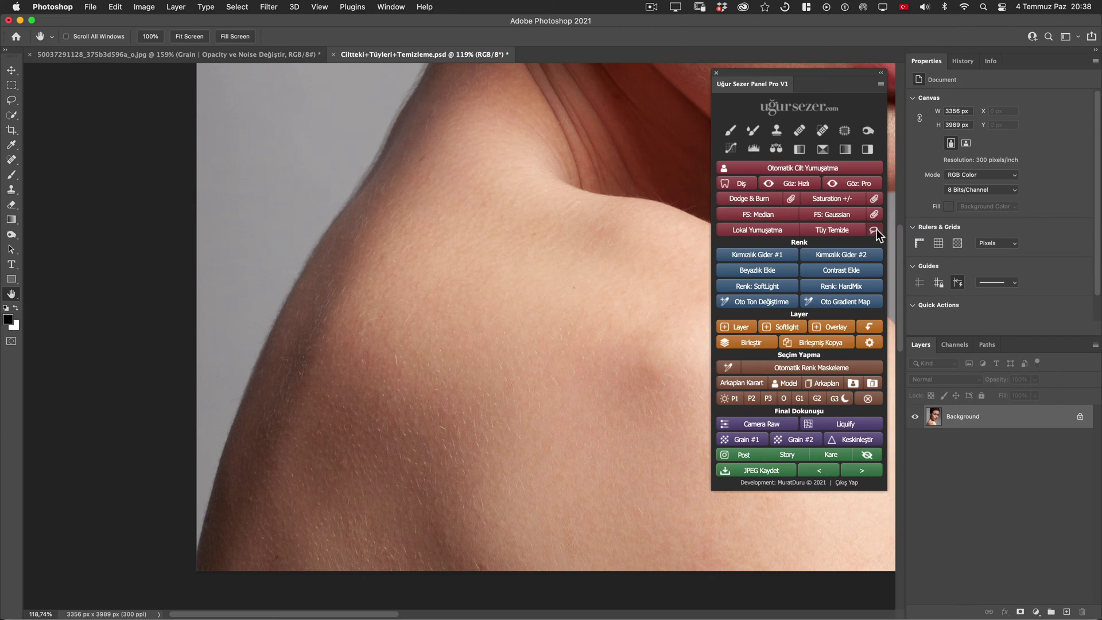
Lasso the hairy shoulder and send it to a temporary document with Tüy Temizle
{"action": "left_click", "coordinate": [875, 230]}
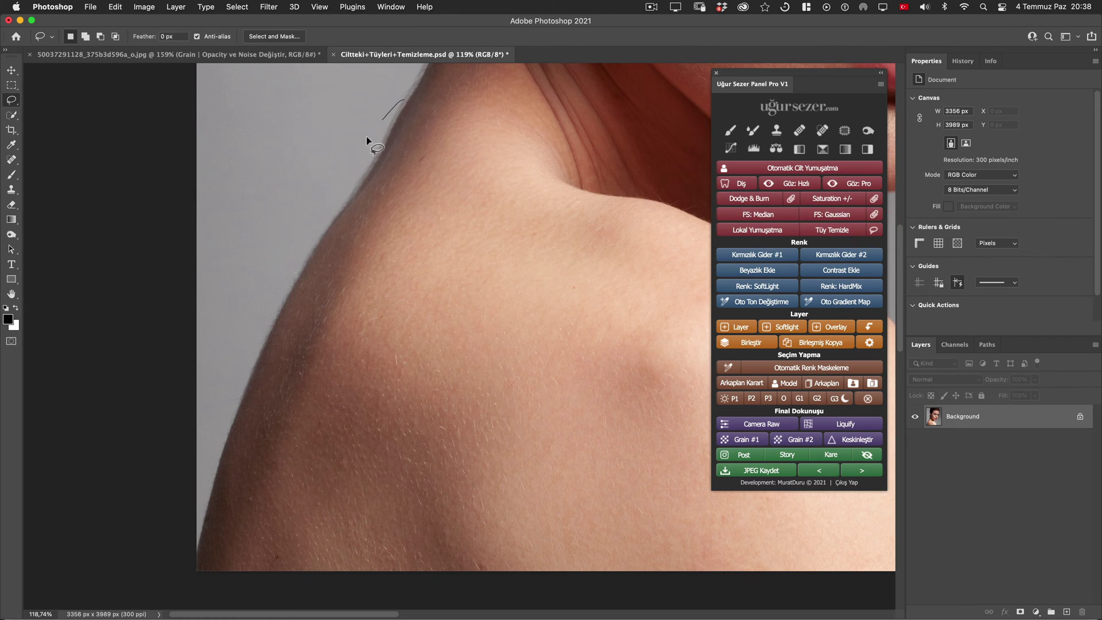
{"action": "mouse_move", "coordinate": [366, 136]}
{"action": "left_mouse_down"}
{"action": "mouse_move", "coordinate": [698, 454]}
{"action": "mouse_move", "coordinate": [518, 122]}
{"action": "left_mouse_up"}
{"action": "left_click_drag", "start_coordinate": [391, 114], "coordinate": [392, 113]}
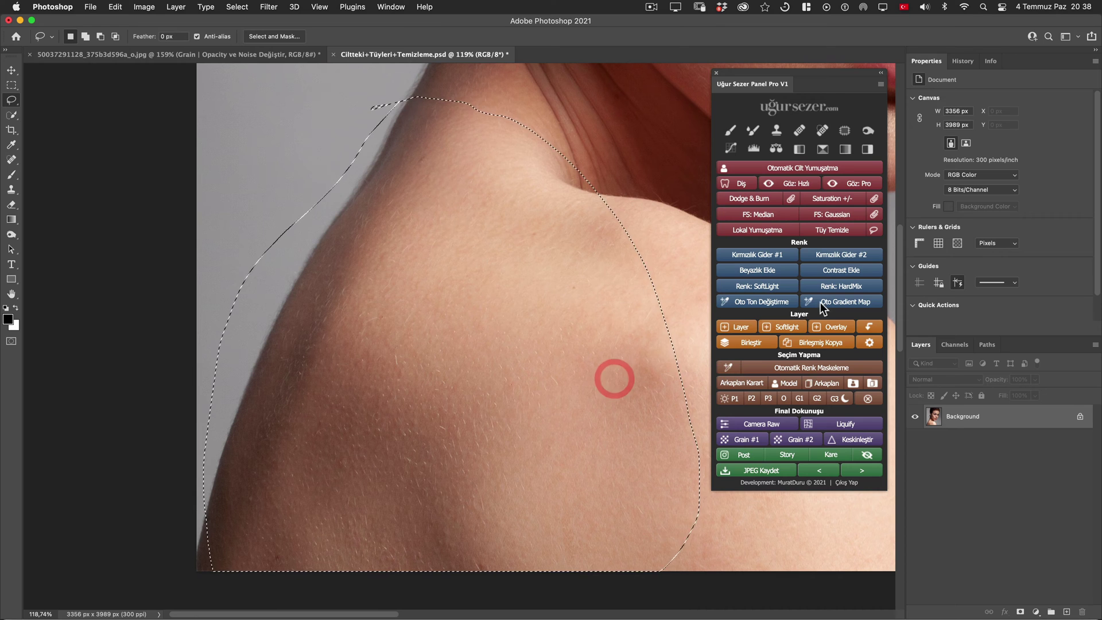
{"action": "left_click", "coordinate": [833, 231]}
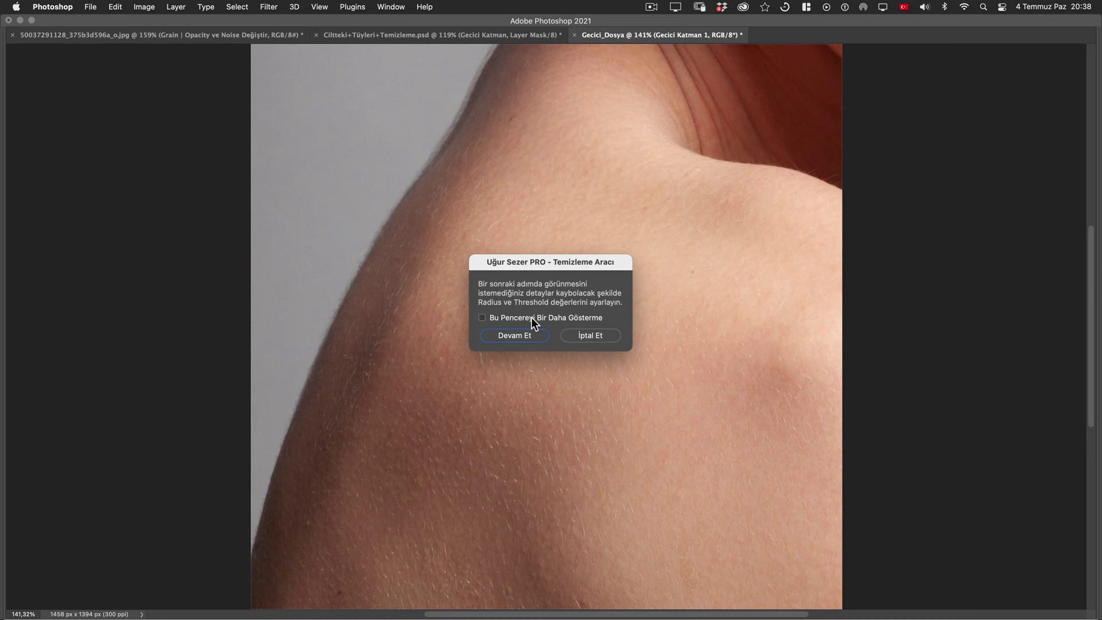
Dismiss the info notice and try Dust & Scratches thresholds from 0 to 22 with preview
{"action": "left_click", "coordinate": [532, 318]}
{"action": "left_click", "coordinate": [533, 335]}
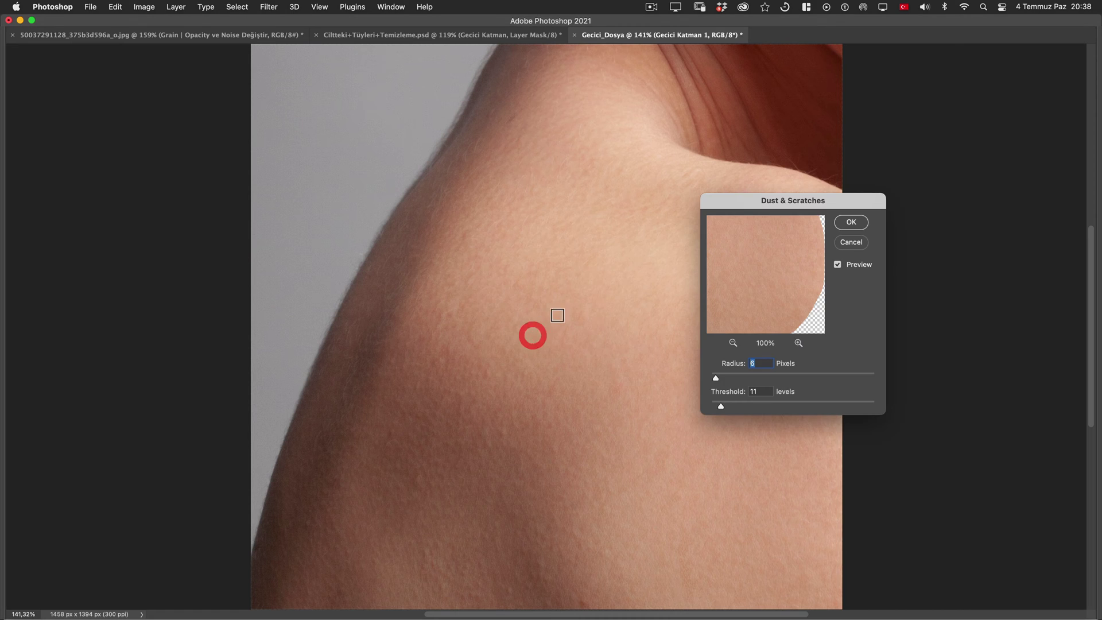
{"action": "mouse_move", "coordinate": [721, 406]}
{"action": "left_mouse_down"}
{"action": "mouse_move", "coordinate": [697, 408]}
{"action": "mouse_move", "coordinate": [727, 381]}
{"action": "left_mouse_up"}
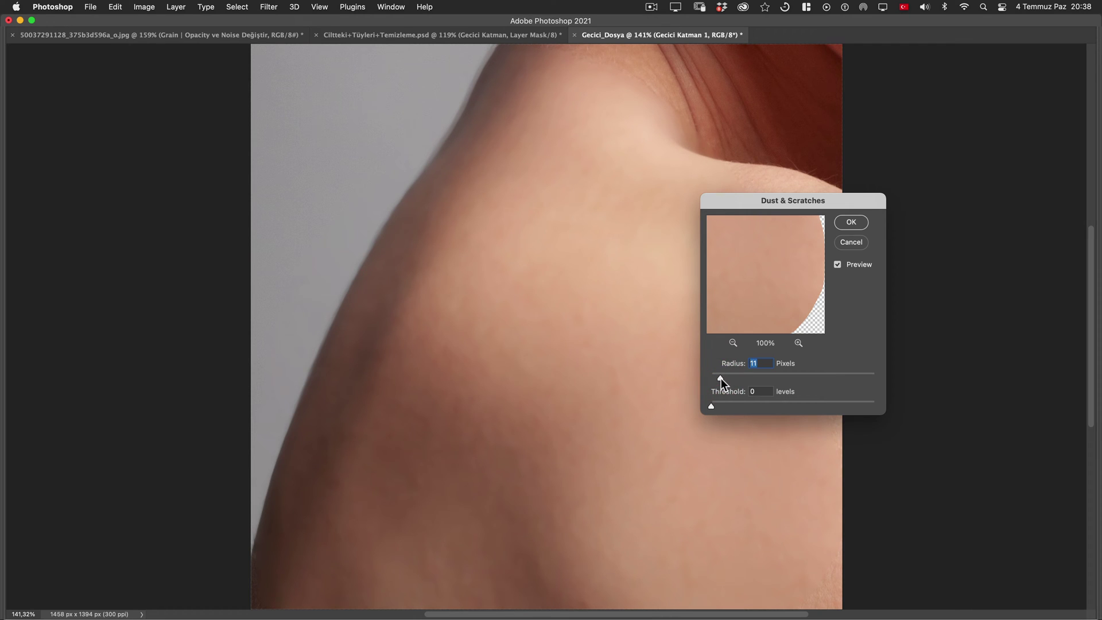
{"action": "left_click", "coordinate": [715, 405]}
{"action": "left_click_drag", "start_coordinate": [717, 405], "coordinate": [721, 407]}
{"action": "left_click", "coordinate": [842, 265]}
{"action": "left_click_drag", "start_coordinate": [731, 404], "coordinate": [728, 405]}
{"action": "left_click_drag", "start_coordinate": [720, 406], "coordinate": [719, 406]}
Settle on radius 13 and threshold 19, compare against the original, and apply the filter
{"action": "left_click", "coordinate": [839, 265]}
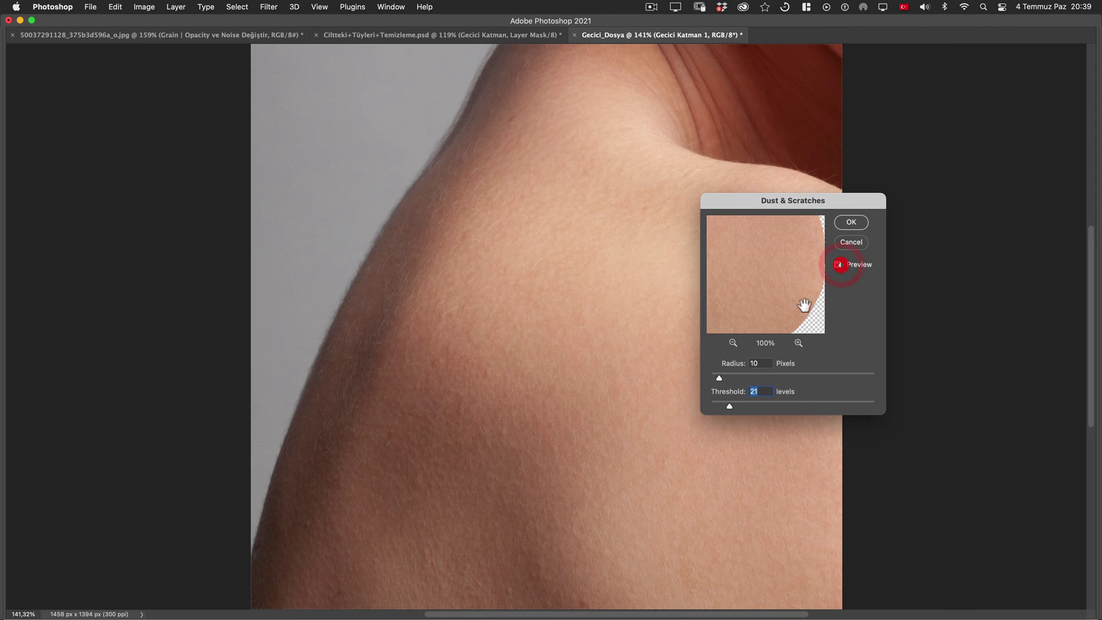
{"action": "left_click", "coordinate": [729, 406]}
{"action": "left_click_drag", "start_coordinate": [720, 378], "coordinate": [723, 377]}
{"action": "left_click", "coordinate": [841, 265]}
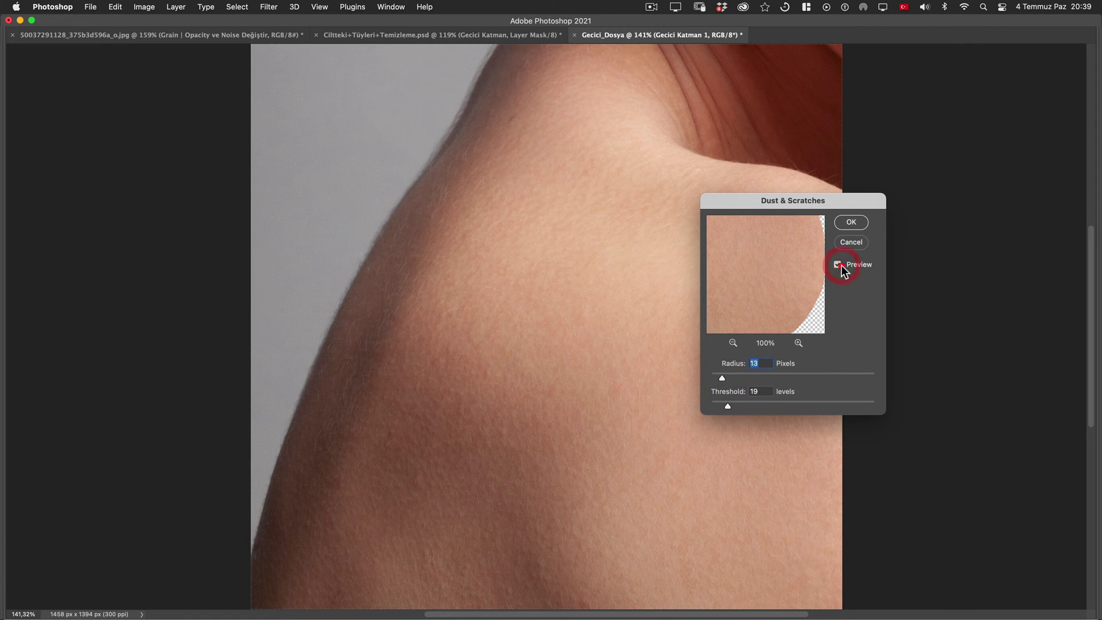
{"action": "left_click", "coordinate": [858, 224]}
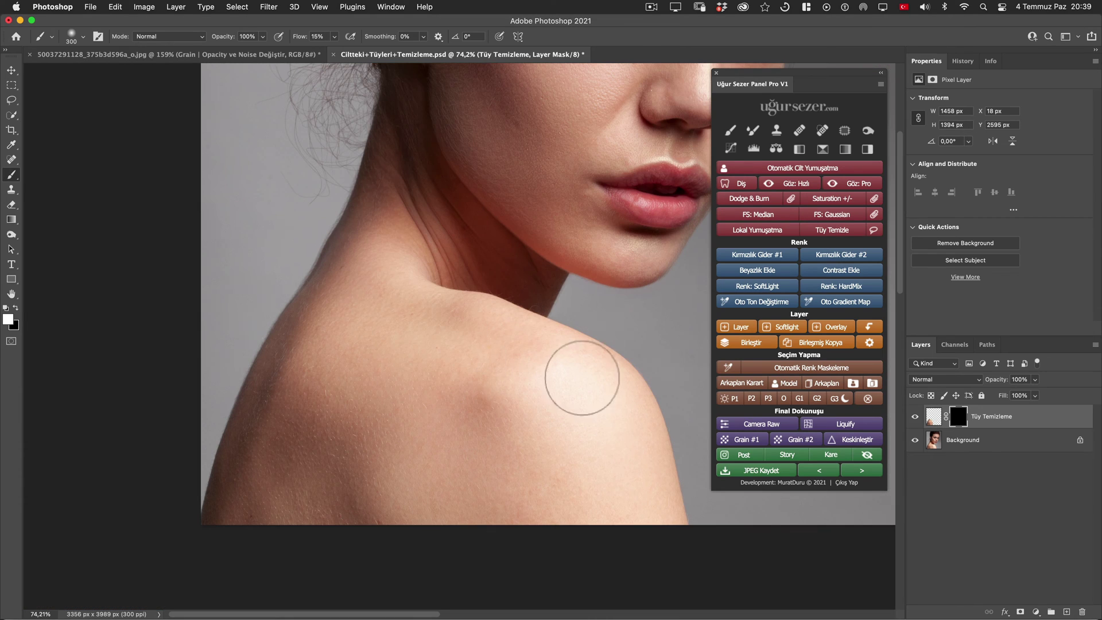
Paint white on the Tüy Temizleme mask over the shoulder at 100% flow, brush about 125
{"action": "left_click", "coordinate": [563, 420], "text": "ctrl"}
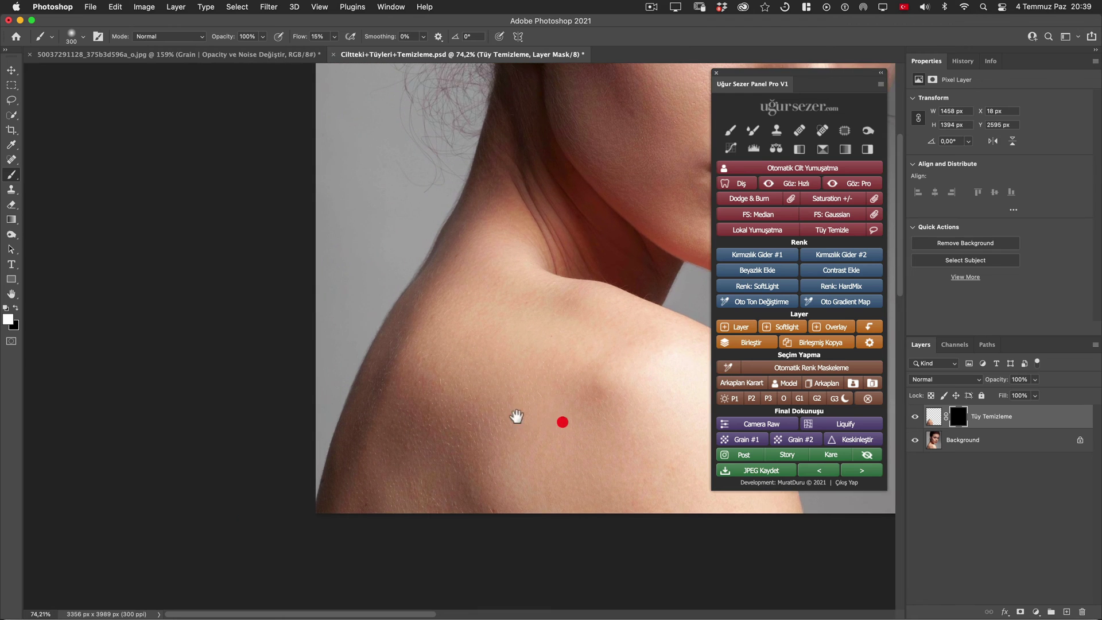
{"action": "left_click", "coordinate": [485, 401], "text": "ctrl"}
{"action": "left_click", "coordinate": [957, 422]}
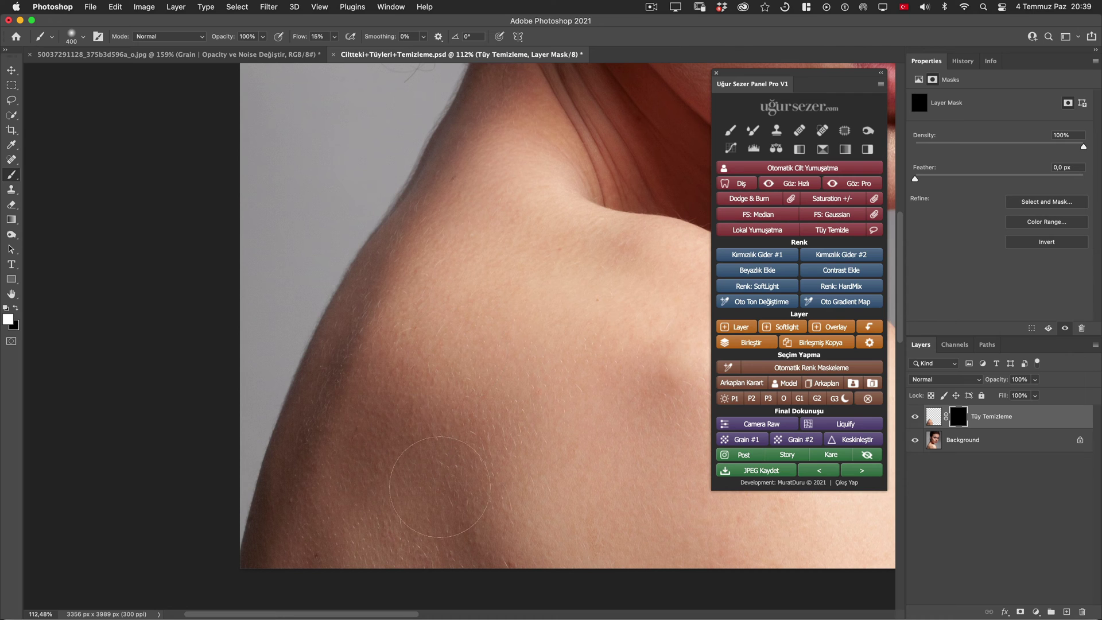
{"action": "left_click_drag", "start_coordinate": [299, 37], "coordinate": [373, 36]}
{"action": "key", "text": "bracketleft"}
{"action": "key", "text": "bracketleft"}
{"action": "left_click", "coordinate": [498, 500]}
{"action": "left_click_drag", "start_coordinate": [625, 398], "coordinate": [562, 421]}
{"action": "key", "text": "bracketright"}
{"action": "key", "text": "bracketright"}
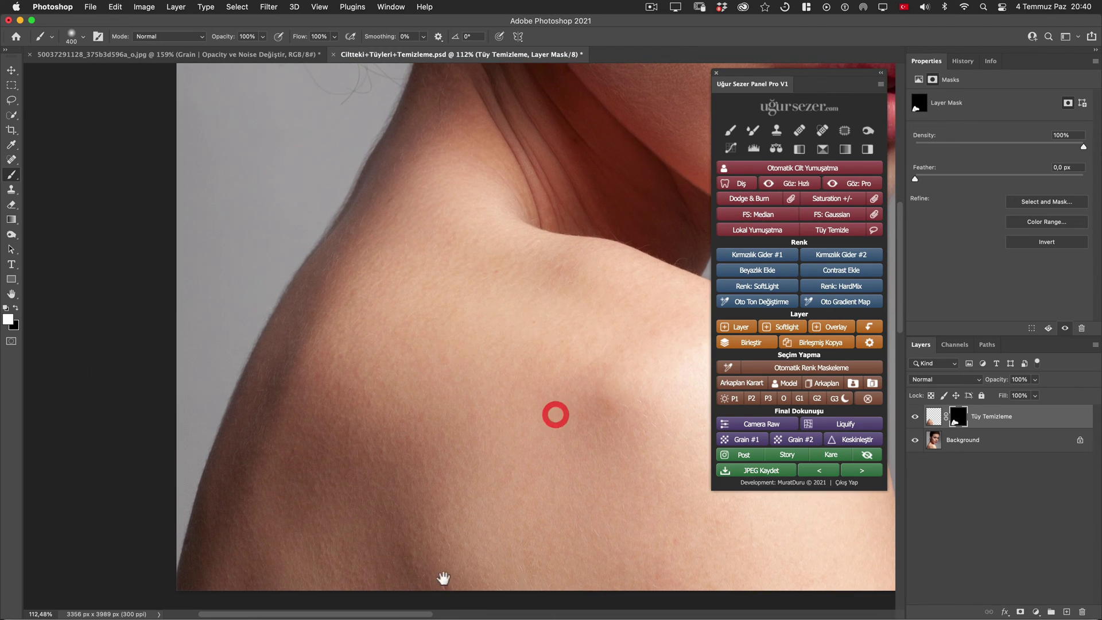
{"action": "scroll", "coordinate": [305, 439], "scroll_direction": "up", "scroll_amount": 2}
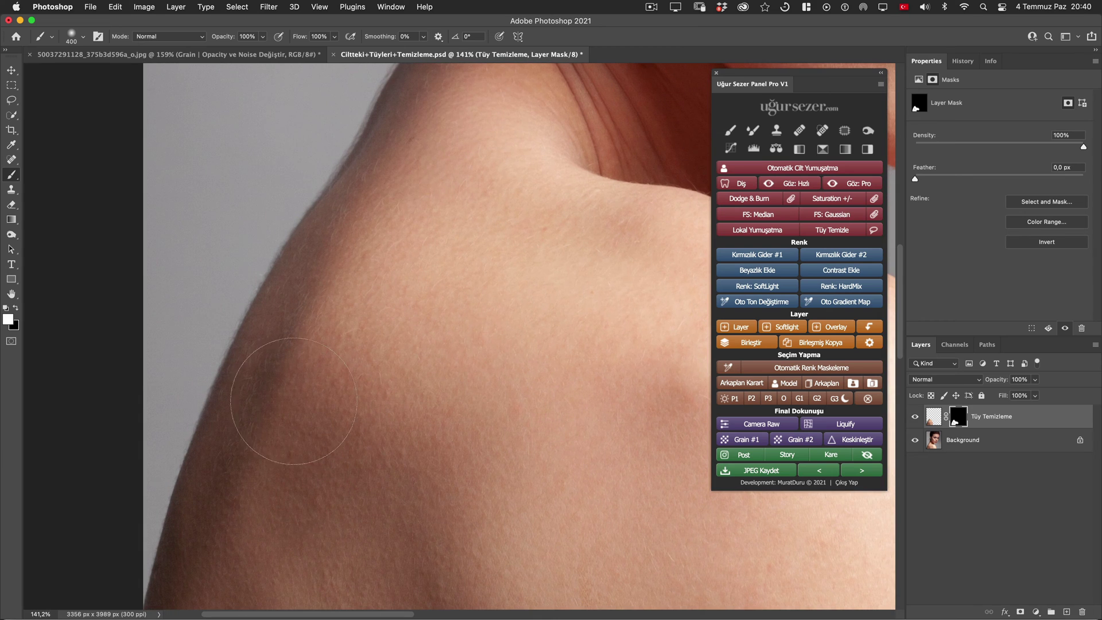
{"action": "key", "text": "bracketleft"}
{"action": "key", "text": "bracketleft"}
{"action": "key", "text": "bracketleft"}
{"action": "key", "text": "bracketleft"}
{"action": "key", "text": "bracketleft"}
{"action": "left_click_drag", "start_coordinate": [442, 156], "coordinate": [631, 295]}
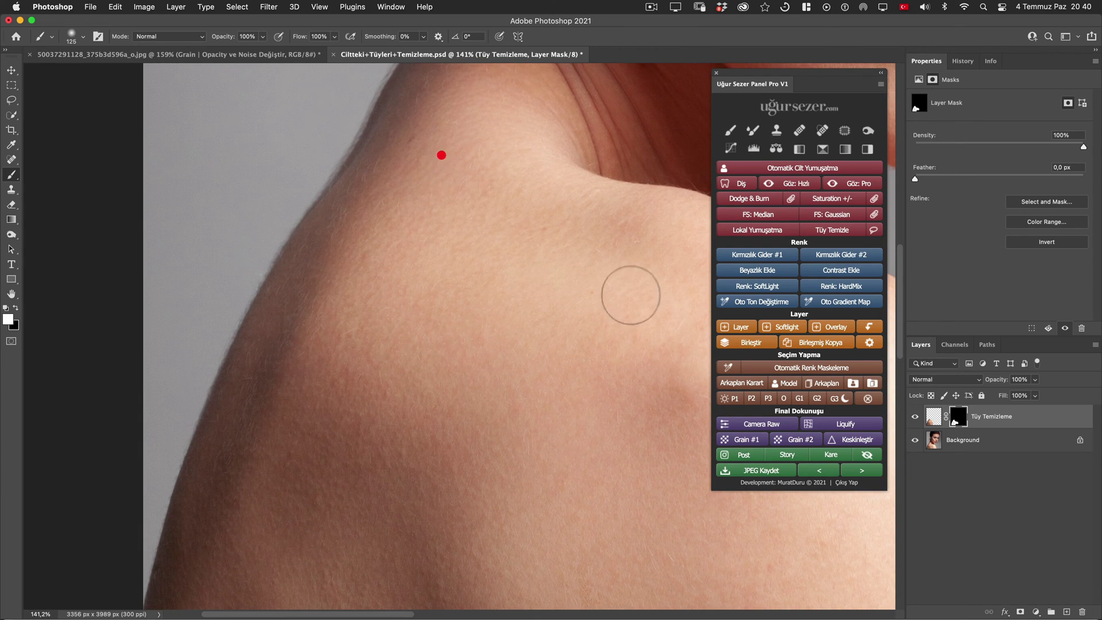
Toggle the Tüy Temizleme layer to compare the cleaned shoulder against the original
{"action": "left_click", "coordinate": [915, 418]}
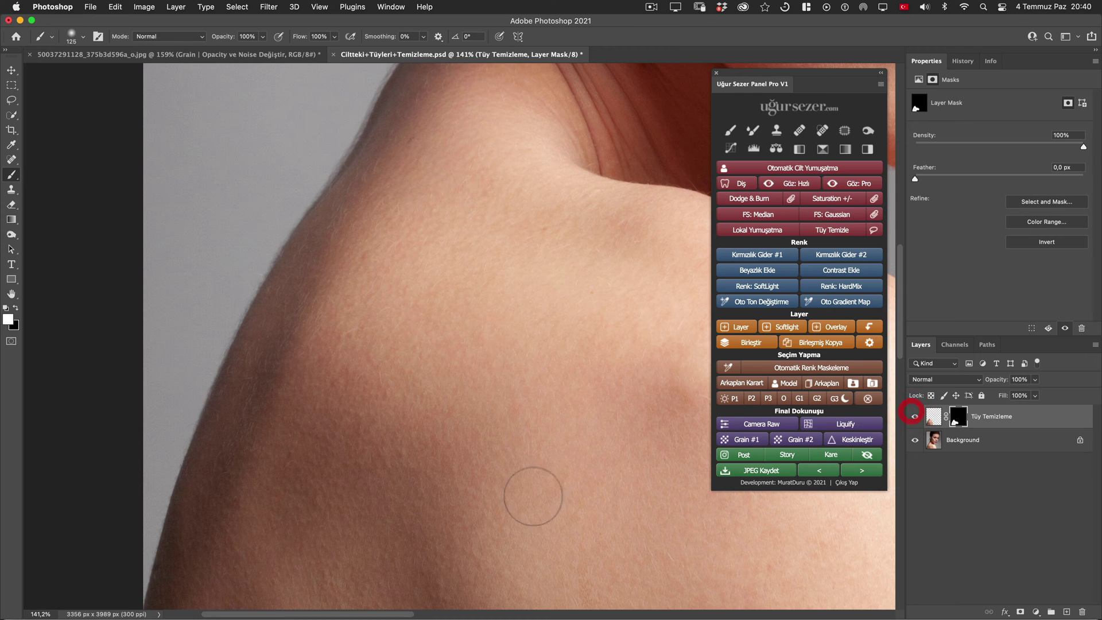
{"action": "left_click_drag", "start_coordinate": [524, 404], "coordinate": [491, 413]}
{"action": "left_click", "coordinate": [492, 414]}
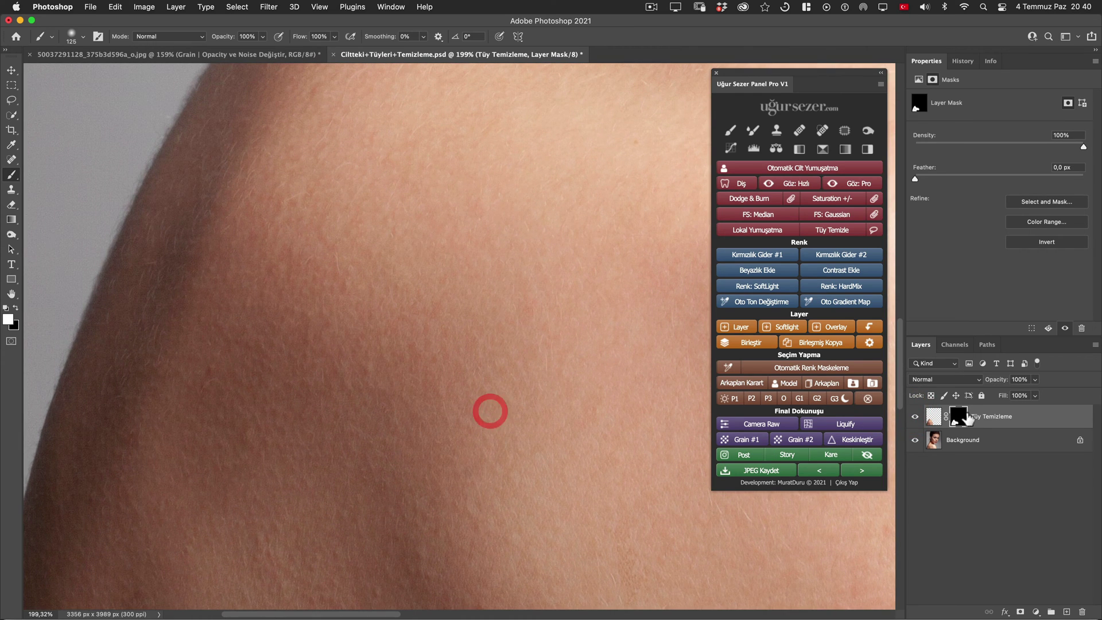
{"action": "left_click", "coordinate": [915, 418]}
{"action": "left_click", "coordinate": [507, 383]}
{"action": "left_click", "coordinate": [534, 431]}
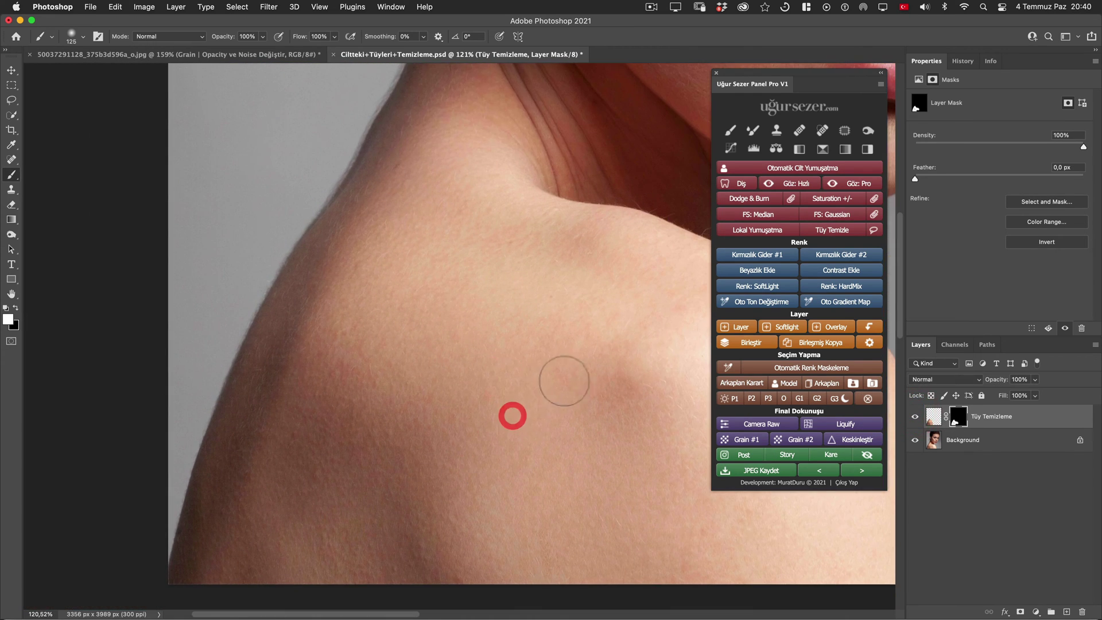
Add the Grain #1 smart object clipped to Tüy Temizleme and check its Gaussian Blur and Add Noise filters
{"action": "left_click", "coordinate": [748, 440]}
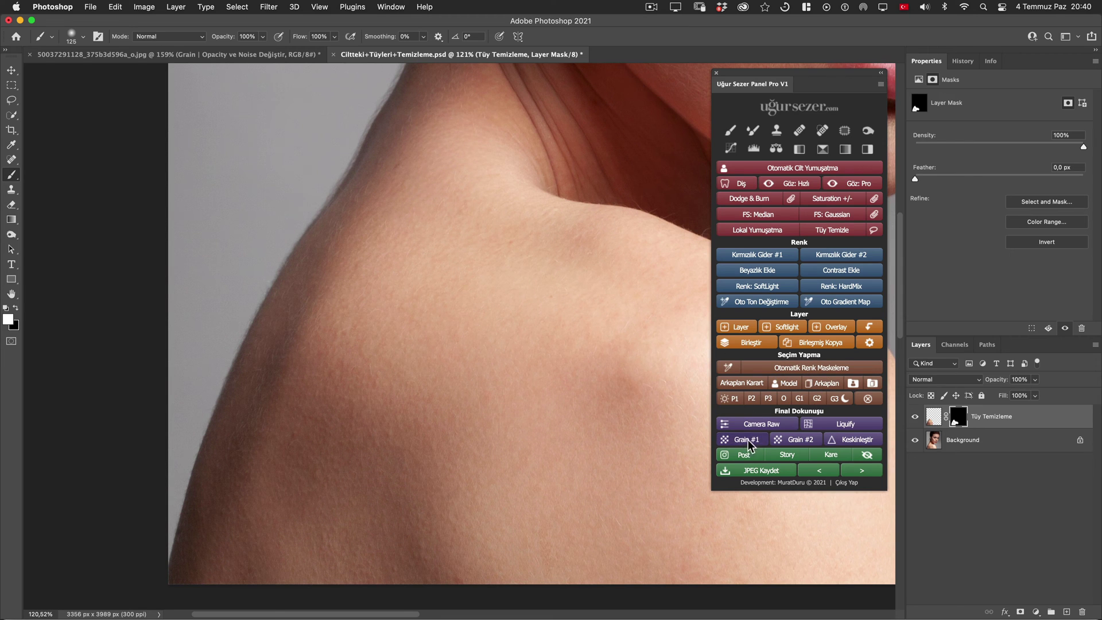
{"action": "left_click", "coordinate": [871, 327]}
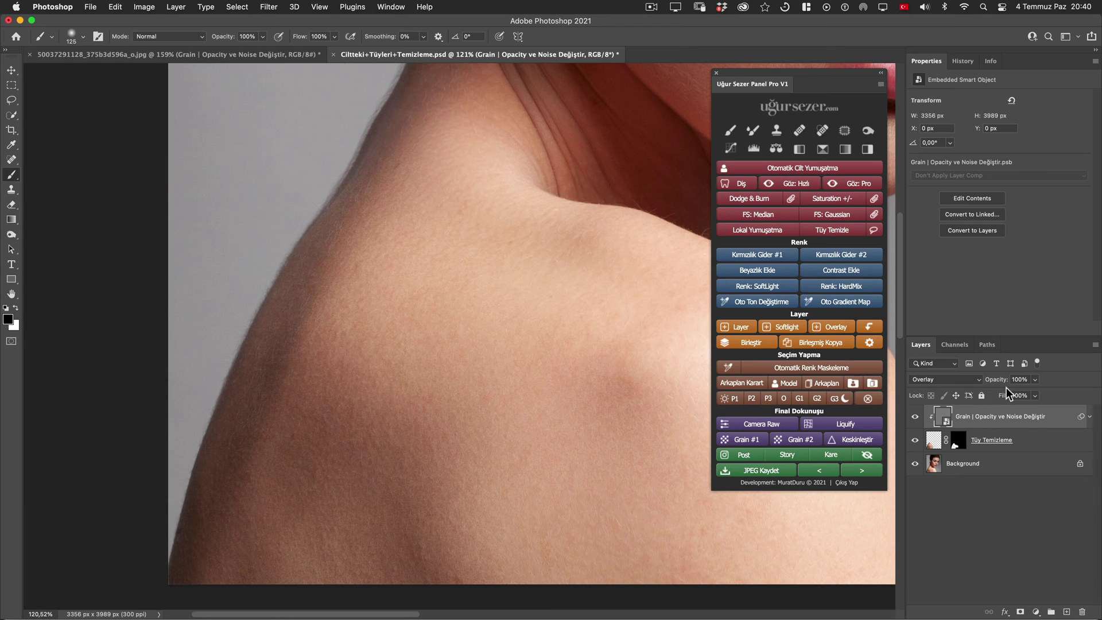
{"action": "left_click", "coordinate": [1090, 417]}
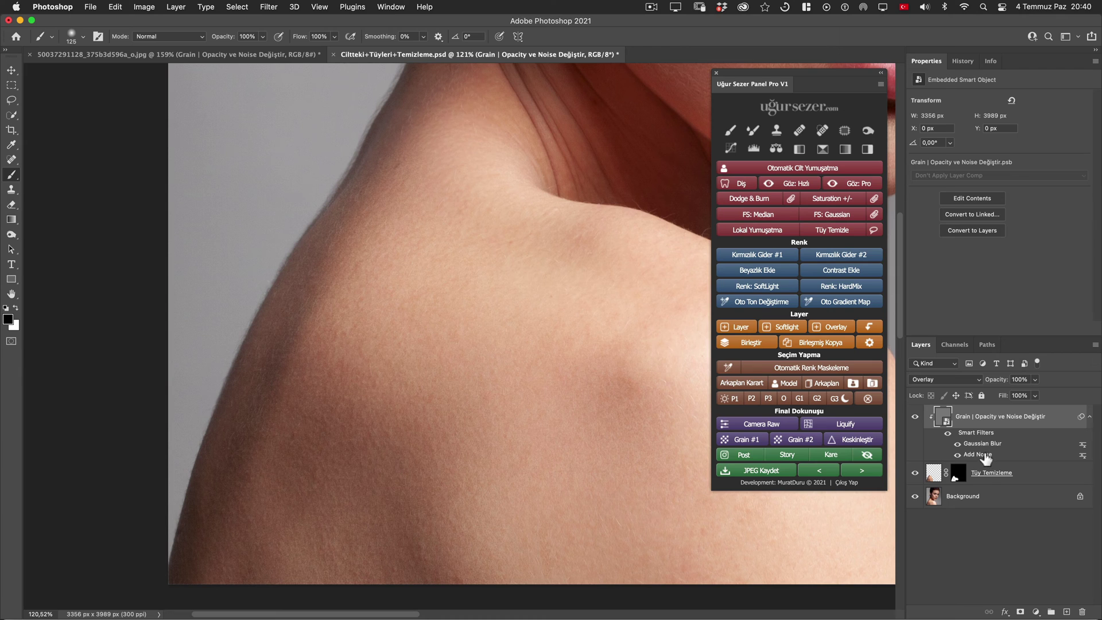
{"action": "left_click", "coordinate": [1090, 417]}
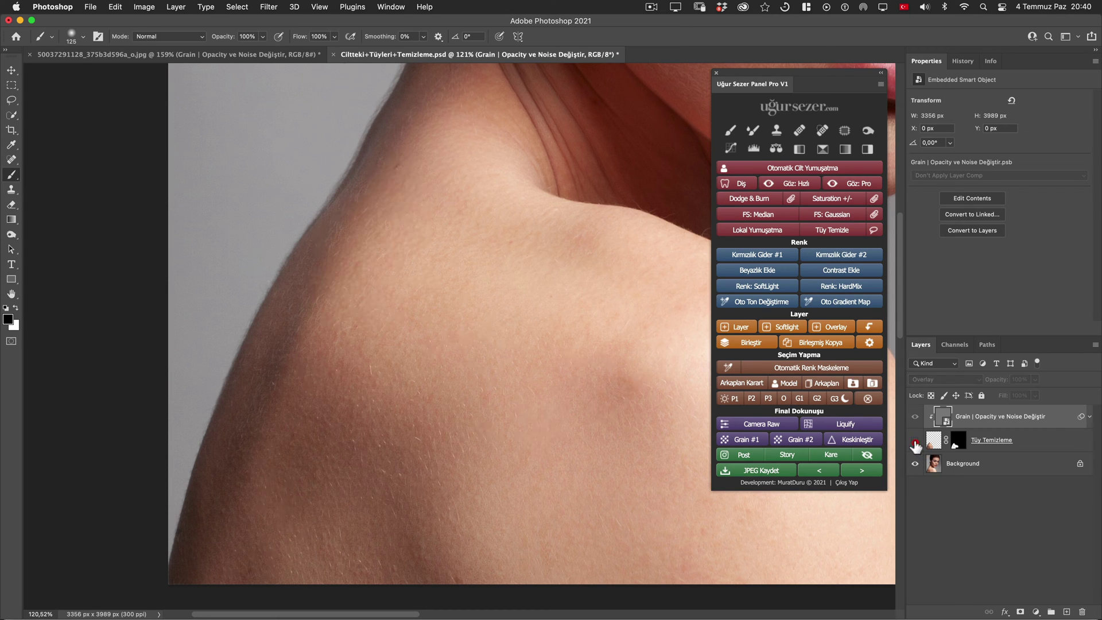
{"action": "mouse_move", "coordinate": [591, 325]}
{"action": "left_mouse_down"}
{"action": "mouse_move", "coordinate": [539, 327]}
{"action": "mouse_move", "coordinate": [516, 304]}
{"action": "left_mouse_up"}
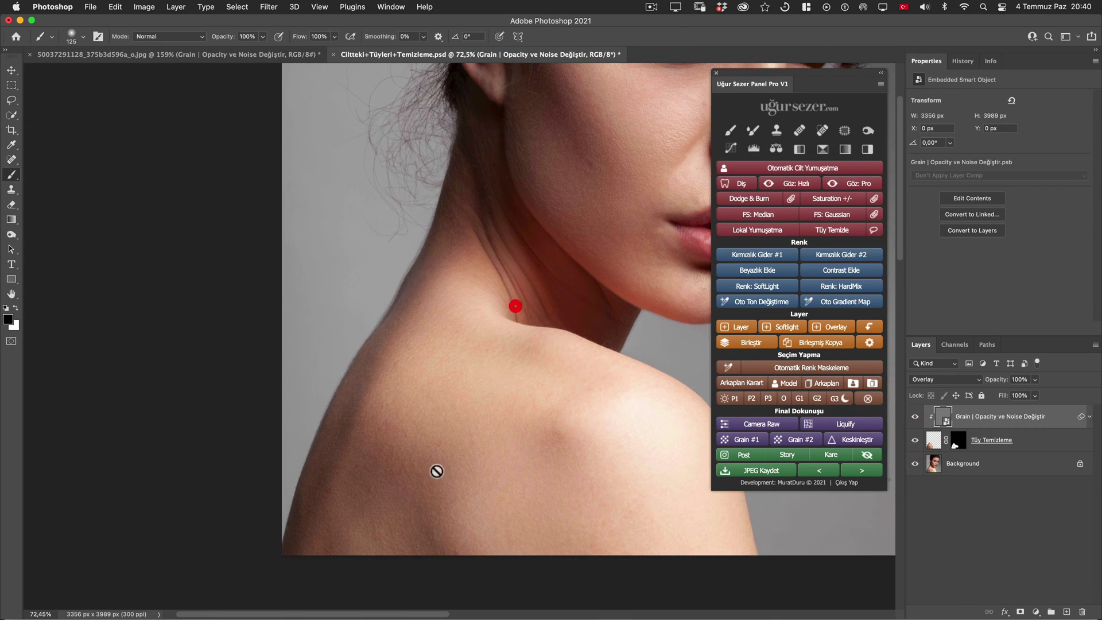
Zoom to about 100% with the Hand tool and center the view on the cheek
{"action": "key", "text": "h"}
{"action": "scroll", "coordinate": [512, 283], "scroll_direction": "up", "scroll_amount": 3}
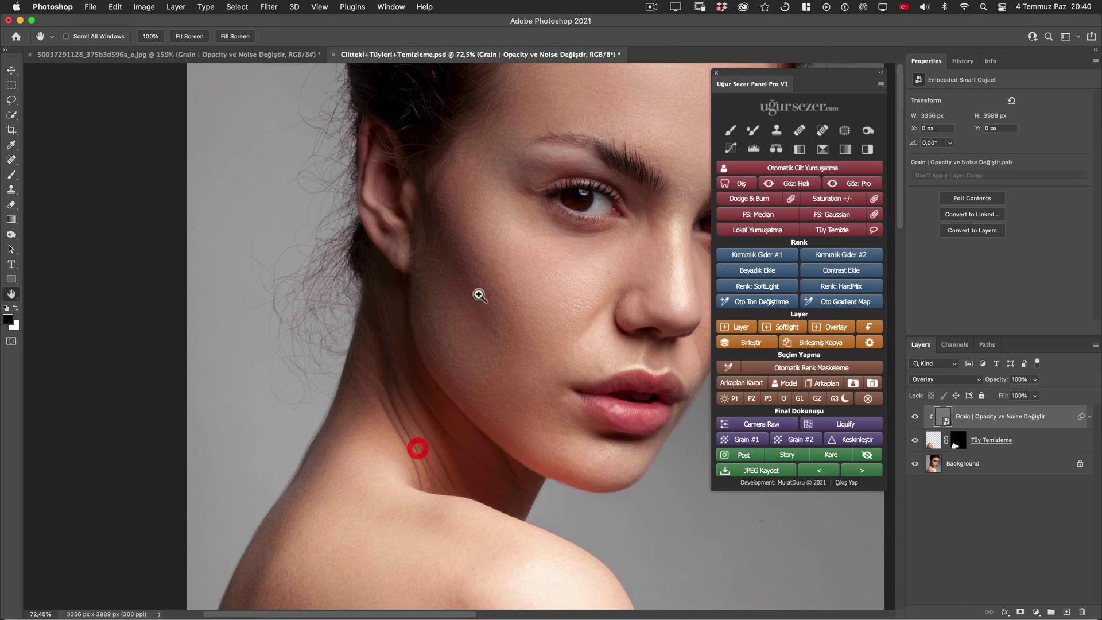
{"action": "mouse_move", "coordinate": [509, 278]}
{"action": "left_mouse_down"}
{"action": "mouse_move", "coordinate": [482, 349]}
{"action": "mouse_move", "coordinate": [470, 350]}
{"action": "left_mouse_up"}
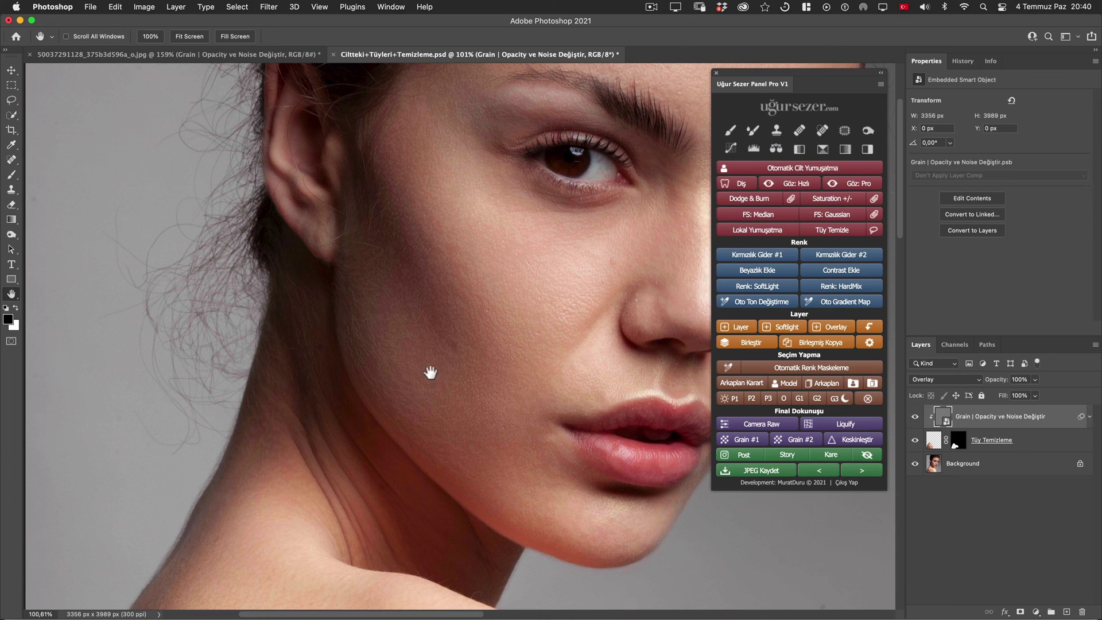
{"action": "left_click_drag", "start_coordinate": [482, 394], "coordinate": [463, 419]}
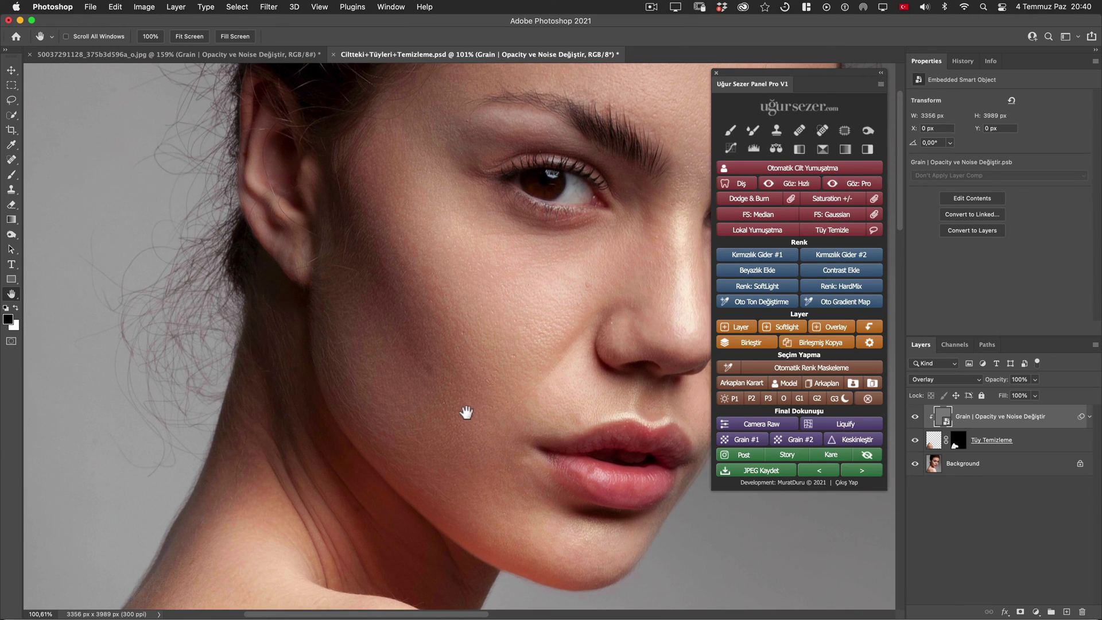
{"action": "left_click", "coordinate": [557, 389]}
{"action": "left_click", "coordinate": [874, 229]}
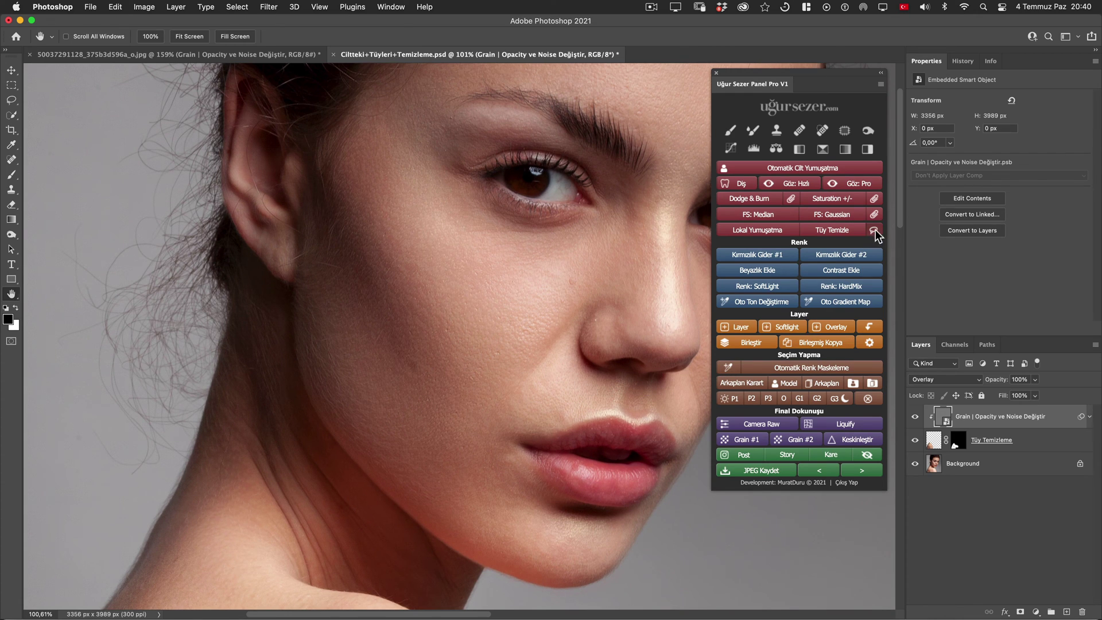
Lasso the cheek, ear and neck, run Tüy Temizle, and set Dust & Scratches radius 16, threshold 10
{"action": "left_click_drag", "start_coordinate": [404, 360], "coordinate": [294, 387]}
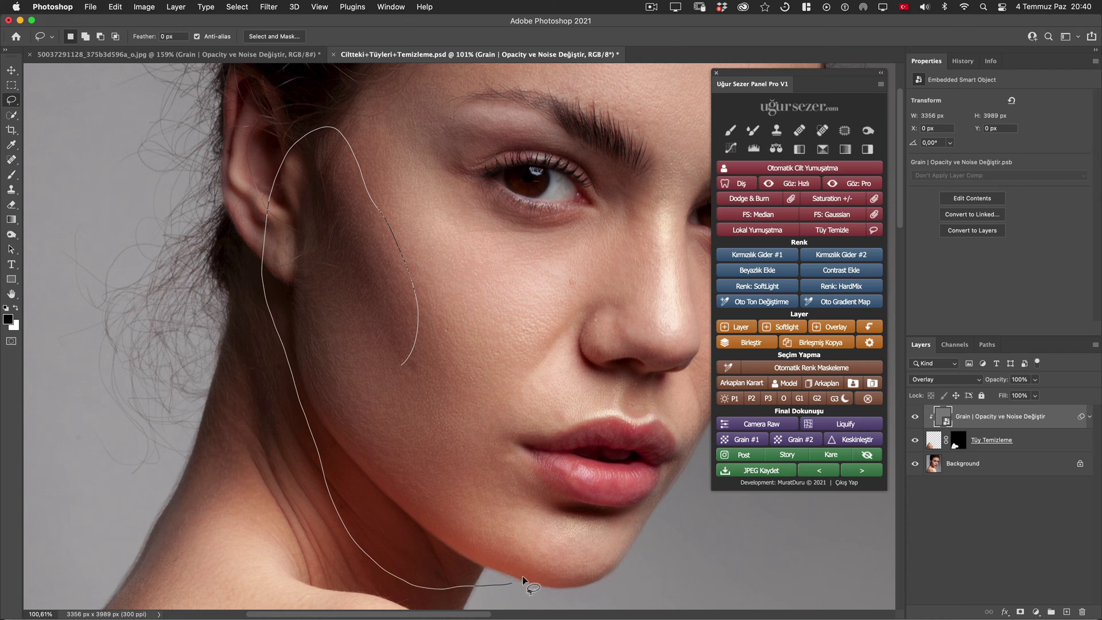
{"action": "left_click_drag", "start_coordinate": [295, 388], "coordinate": [485, 334]}
{"action": "left_click", "coordinate": [825, 229]}
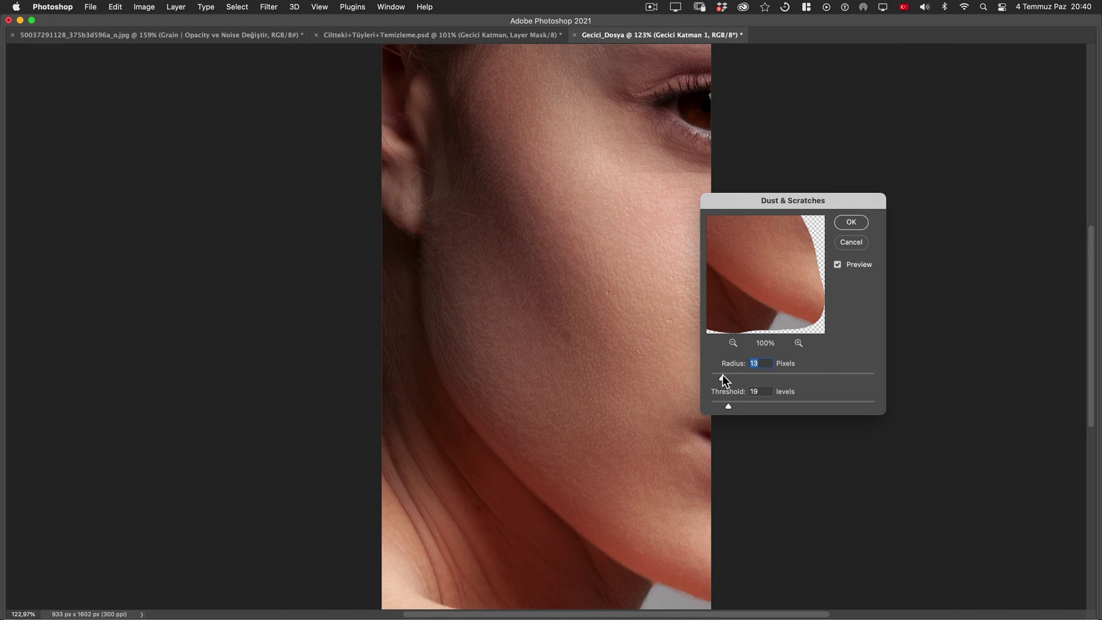
{"action": "left_click_drag", "start_coordinate": [723, 377], "coordinate": [723, 409]}
Apply the Dust & Scratches filter and set a 300 px brush at 15% flow
{"action": "left_click", "coordinate": [839, 265]}
{"action": "left_click", "coordinate": [850, 224]}
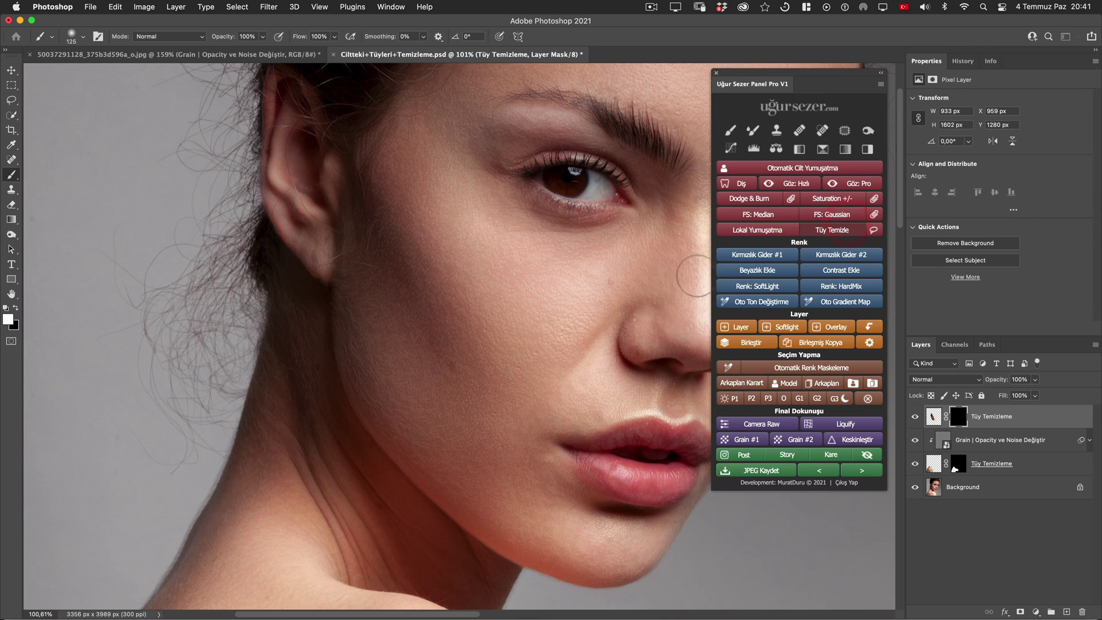
{"action": "left_click", "coordinate": [778, 384]}
{"action": "left_click", "coordinate": [496, 353]}
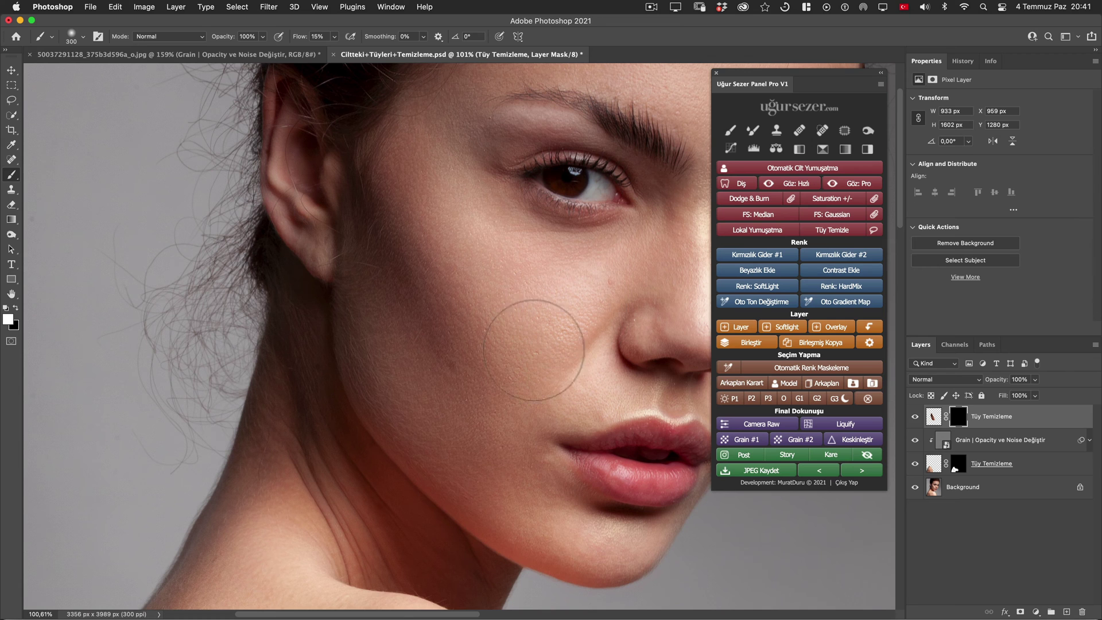
{"action": "scroll", "coordinate": [440, 393], "scroll_direction": "up", "scroll_amount": 3}
{"action": "key", "text": "bracketleft"}
{"action": "key", "text": "bracketleft"}
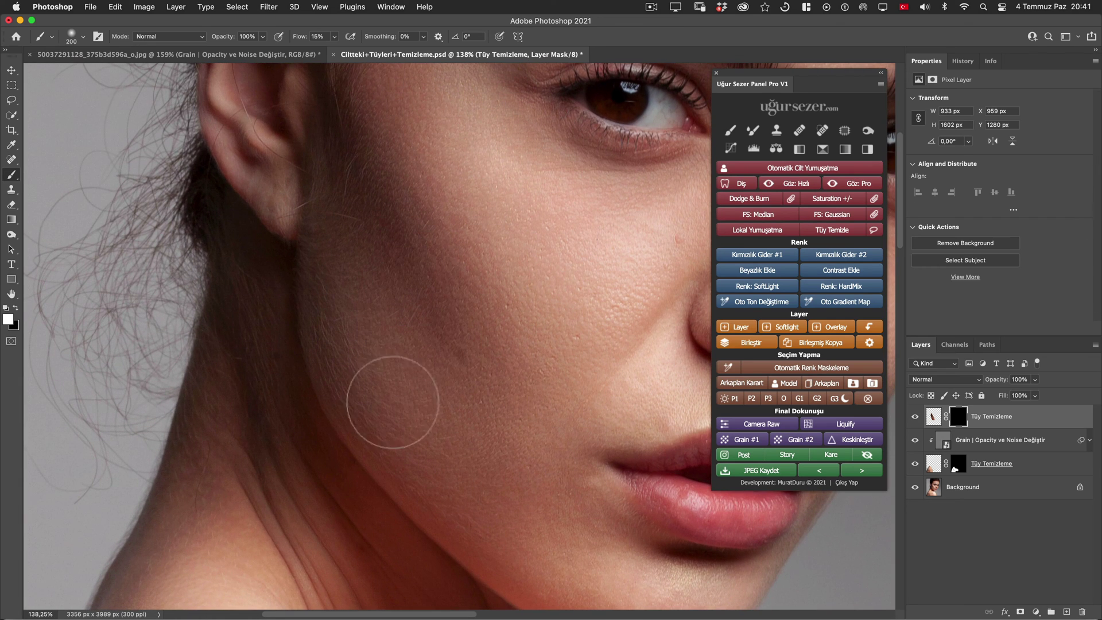
Paint the new mask white below the ear and along the jaw with 200–250 brush sizes
{"action": "left_click_drag", "start_coordinate": [329, 323], "coordinate": [337, 160]}
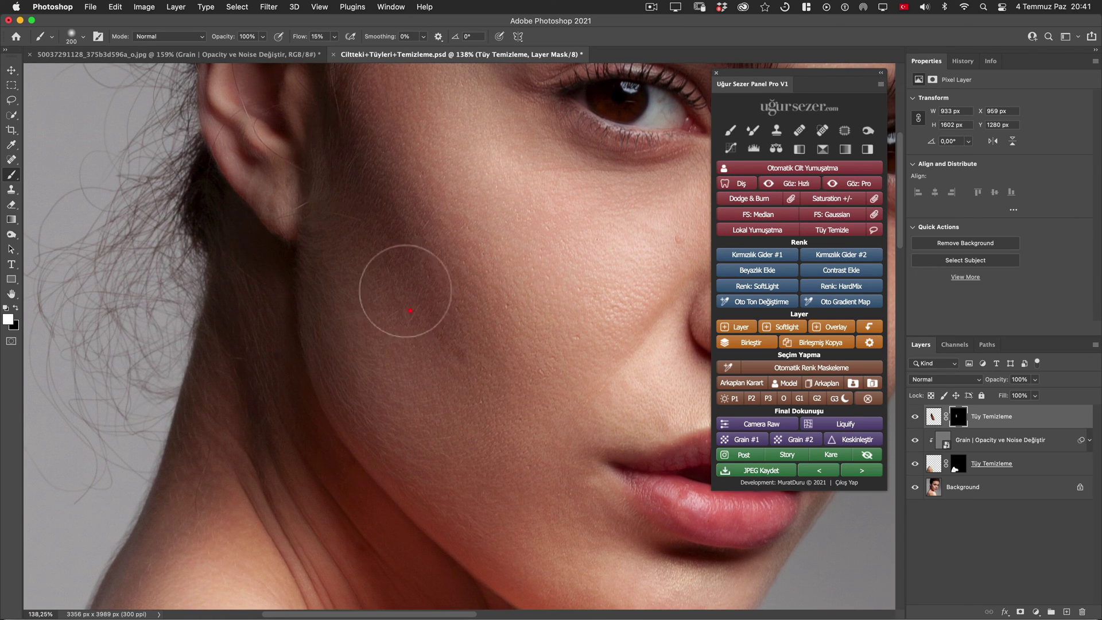
{"action": "key", "text": "bracketright"}
{"action": "mouse_move", "coordinate": [369, 346]}
{"action": "left_mouse_down"}
{"action": "mouse_move", "coordinate": [381, 442]}
{"action": "mouse_move", "coordinate": [466, 499]}
{"action": "left_mouse_up"}
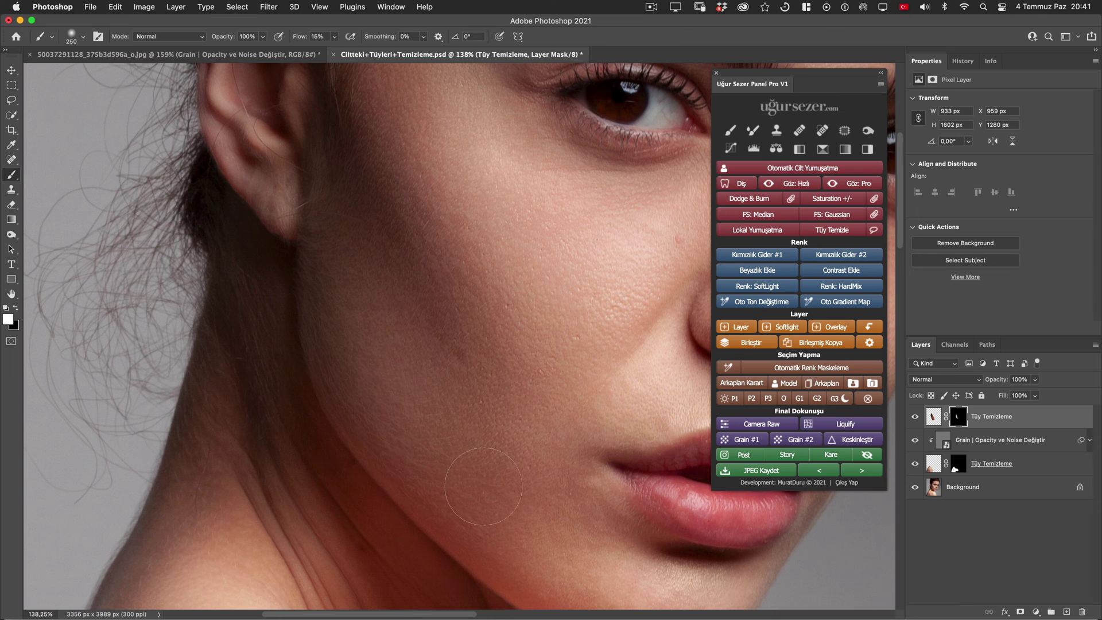
{"action": "key", "text": "bracketleft"}
{"action": "left_click_drag", "start_coordinate": [407, 259], "coordinate": [445, 329]}
{"action": "key", "text": "bracketright"}
{"action": "scroll", "coordinate": [491, 299], "scroll_direction": "down", "scroll_amount": 3}
{"action": "left_click", "coordinate": [540, 294]}
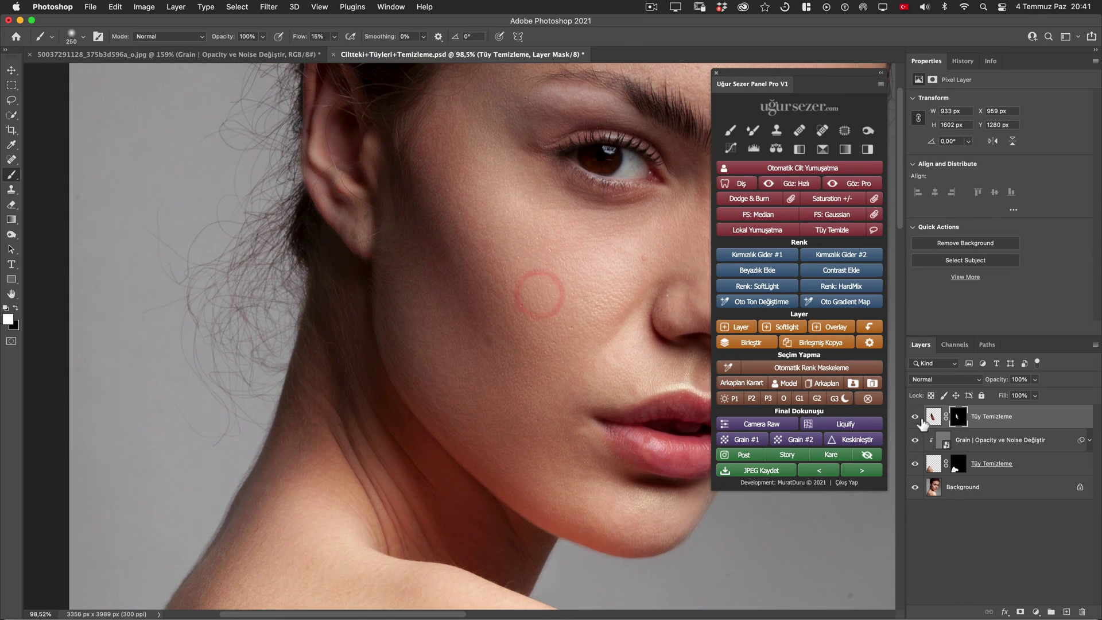
Dab out the remaining fine hairs on the cheek and neck
{"action": "scroll", "coordinate": [554, 304], "scroll_direction": "up", "scroll_amount": 2}
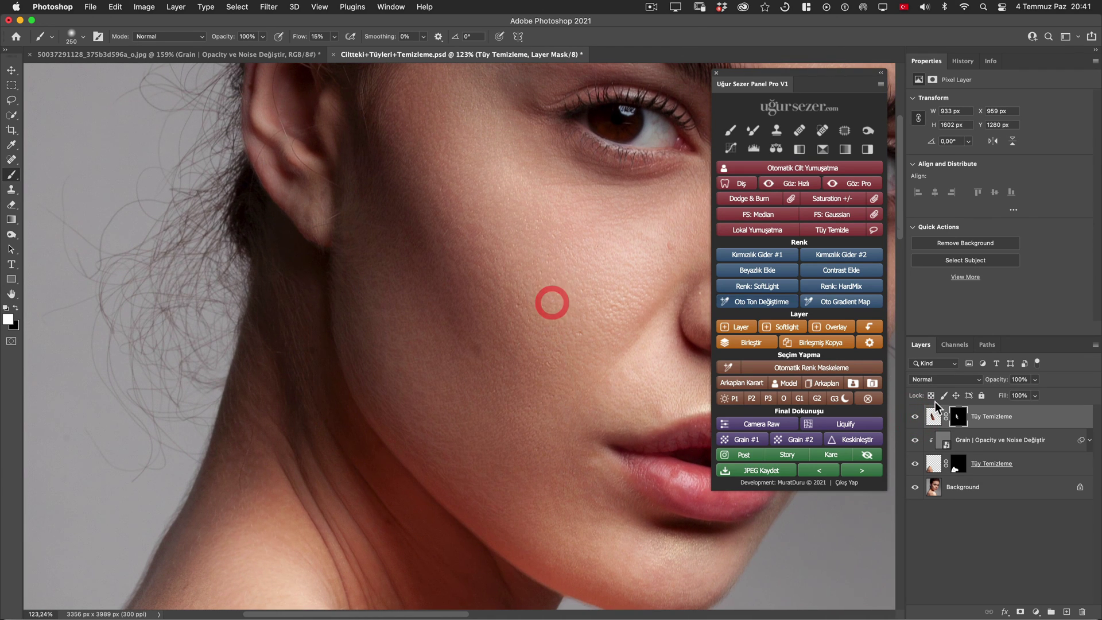
{"action": "left_click", "coordinate": [916, 418]}
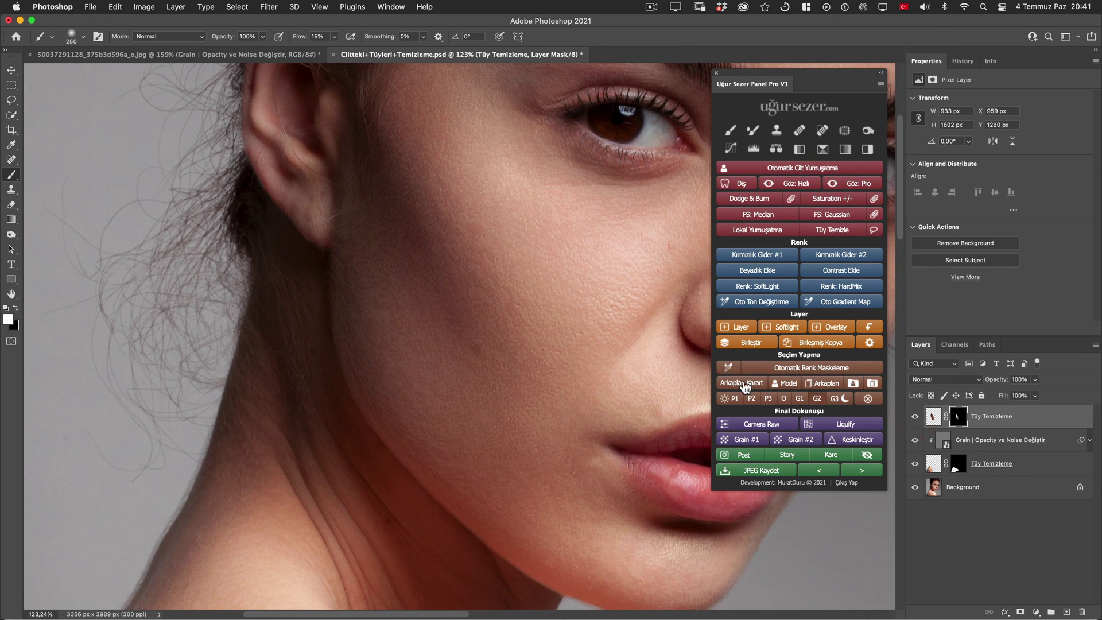
{"action": "left_click", "coordinate": [446, 254]}
{"action": "left_click", "coordinate": [511, 354]}
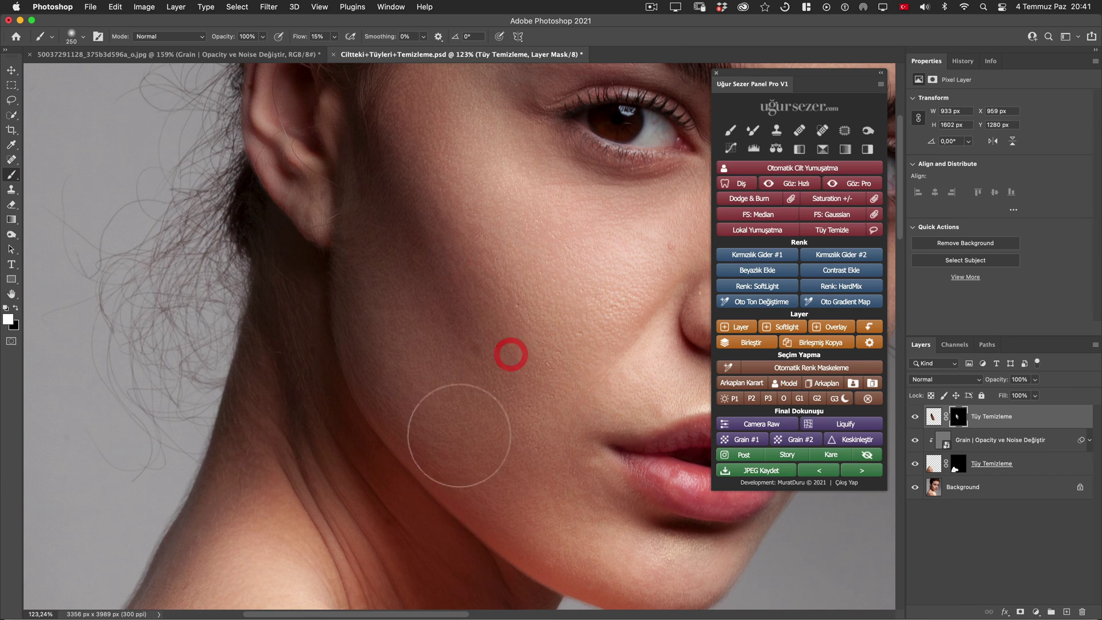
{"action": "left_click", "coordinate": [423, 423]}
{"action": "left_click", "coordinate": [365, 222]}
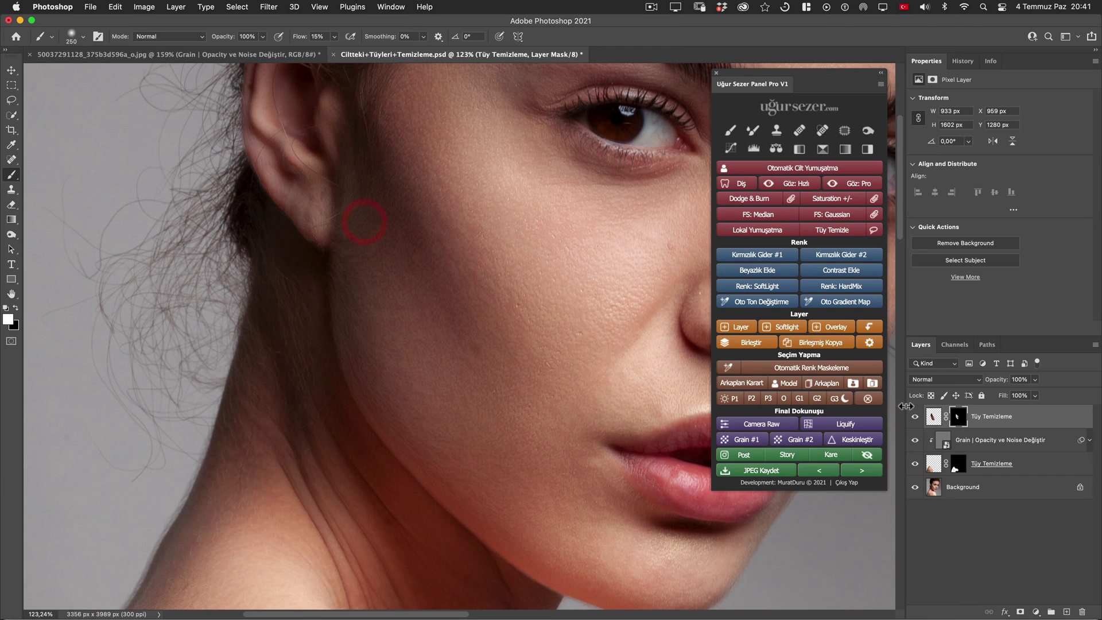
Add a second grain smart object clipped to the cheek's Tüy Temizleme layer
{"action": "left_click", "coordinate": [748, 439]}
{"action": "left_click", "coordinate": [869, 327]}
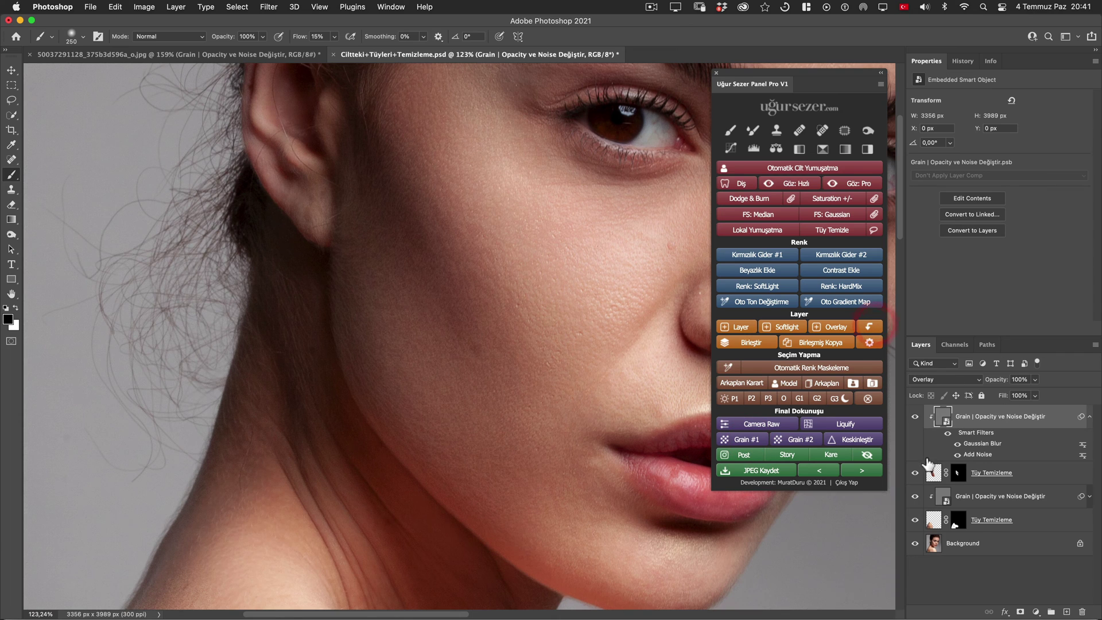
{"action": "left_click", "coordinate": [1090, 417]}
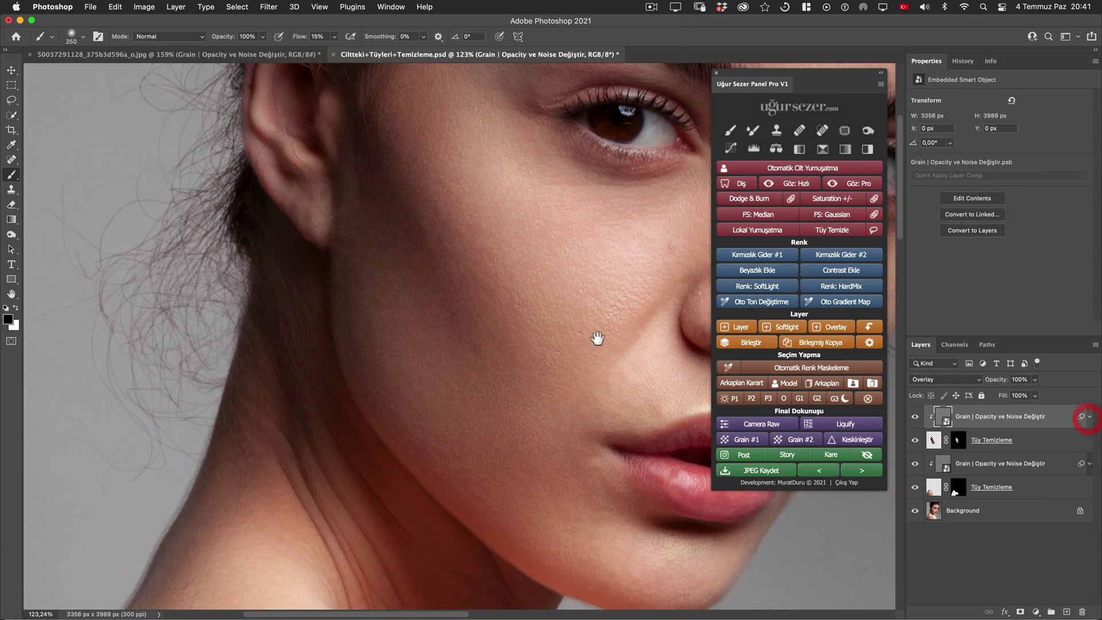
Zoom in to frame the ear and neck, then back out slightly to about 108%
{"action": "left_click_drag", "start_coordinate": [571, 339], "coordinate": [523, 336]}
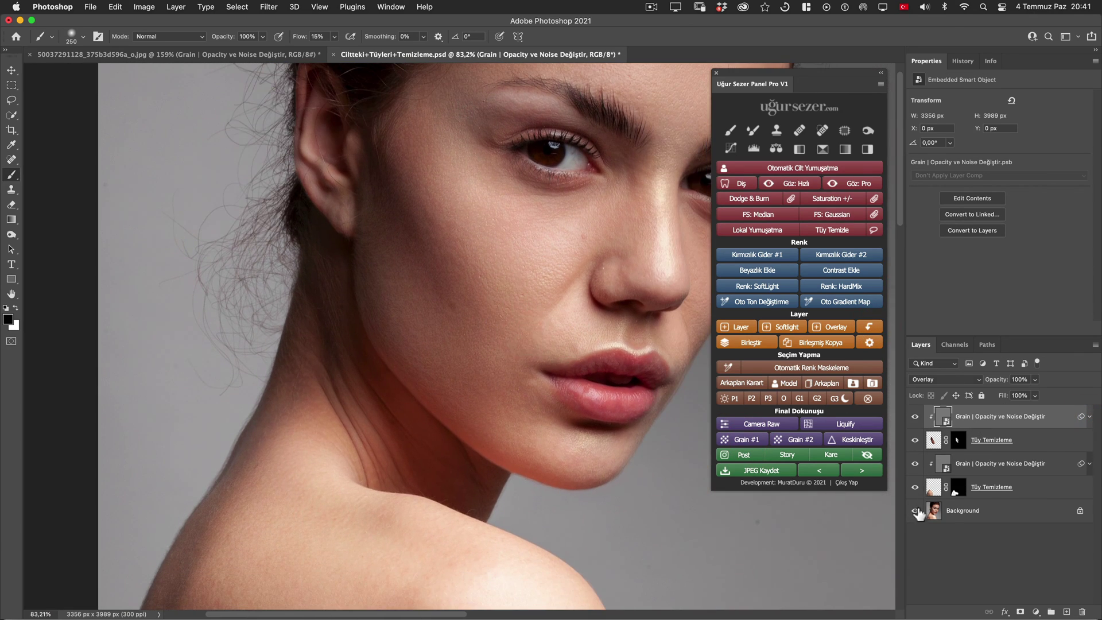
{"action": "mouse_move", "coordinate": [322, 315]}
{"action": "left_mouse_down"}
{"action": "mouse_move", "coordinate": [336, 298]}
{"action": "mouse_move", "coordinate": [350, 366]}
{"action": "left_mouse_up"}
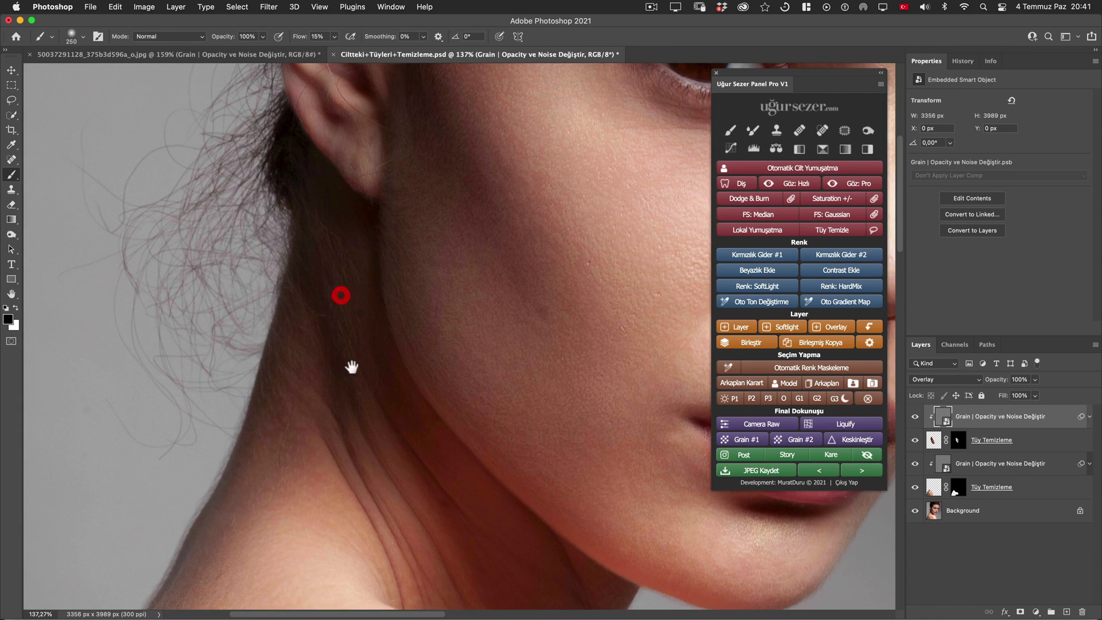
{"action": "left_click_drag", "start_coordinate": [421, 352], "coordinate": [328, 263]}
{"action": "left_click_drag", "start_coordinate": [474, 402], "coordinate": [458, 393]}
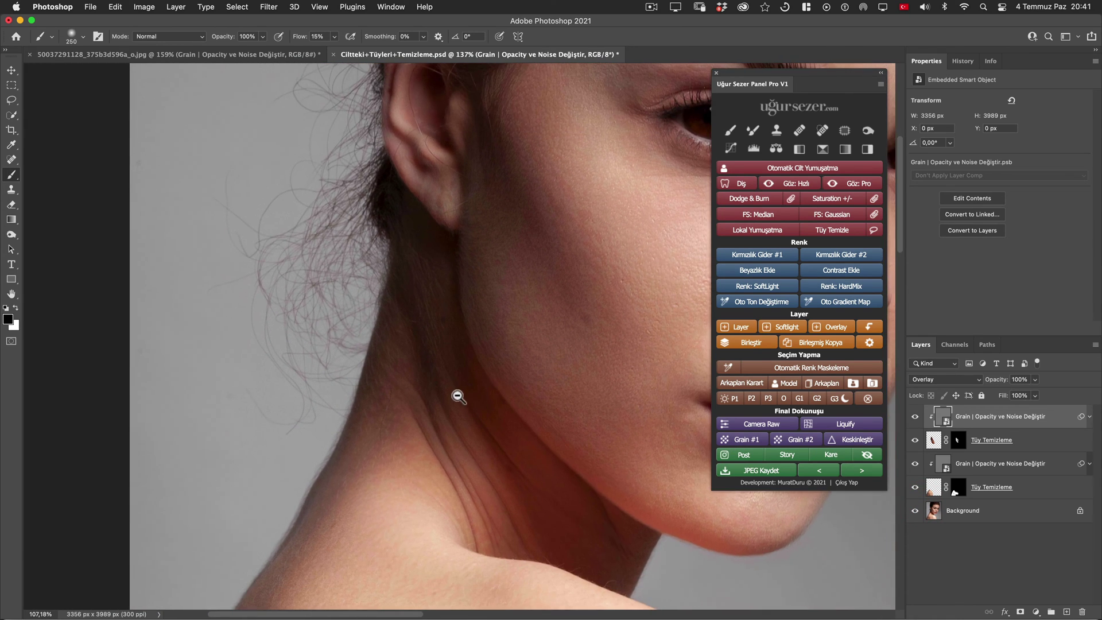
Lasso the neck below the ear and run Tüy Temizle on it
{"action": "left_click", "coordinate": [873, 230]}
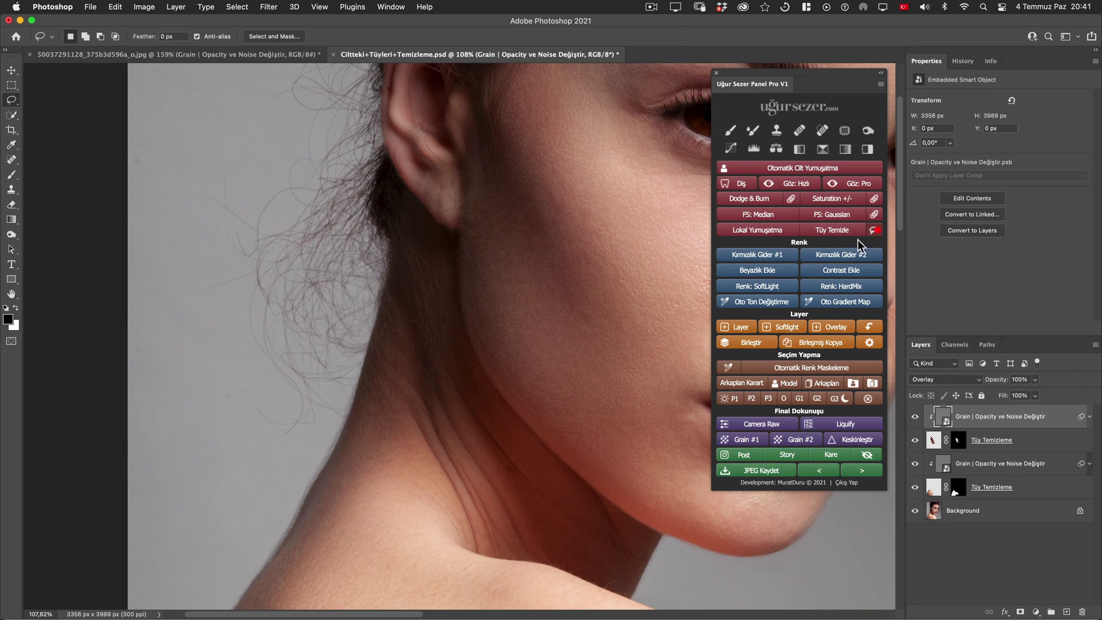
{"action": "mouse_move", "coordinate": [381, 265]}
{"action": "left_mouse_down"}
{"action": "mouse_move", "coordinate": [410, 195]}
{"action": "mouse_move", "coordinate": [500, 475]}
{"action": "left_mouse_up"}
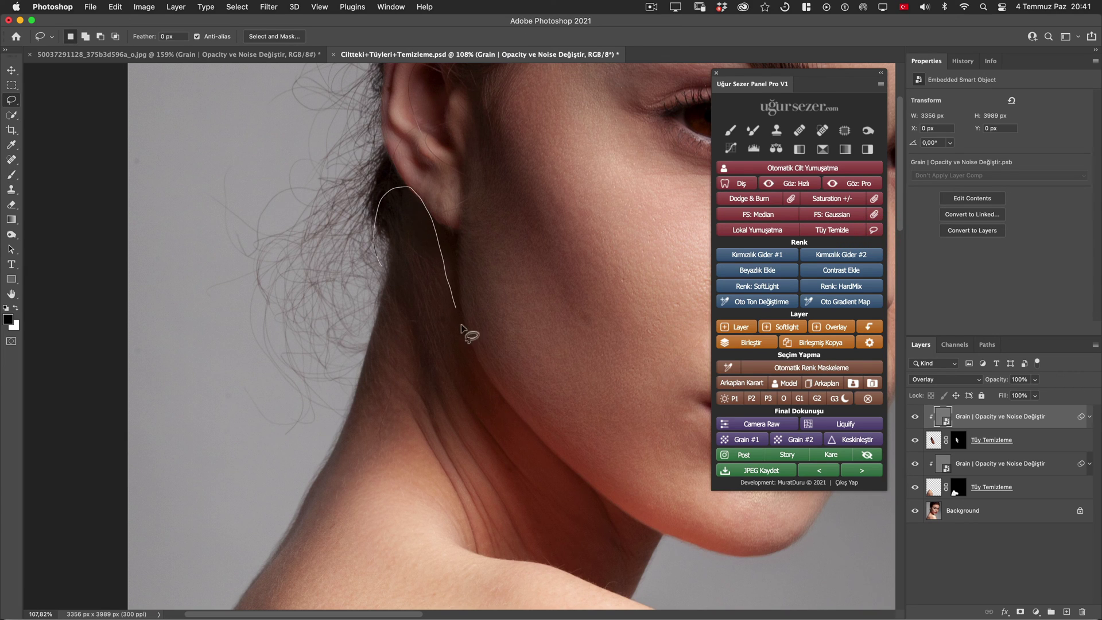
{"action": "left_click_drag", "start_coordinate": [353, 522], "coordinate": [370, 201]}
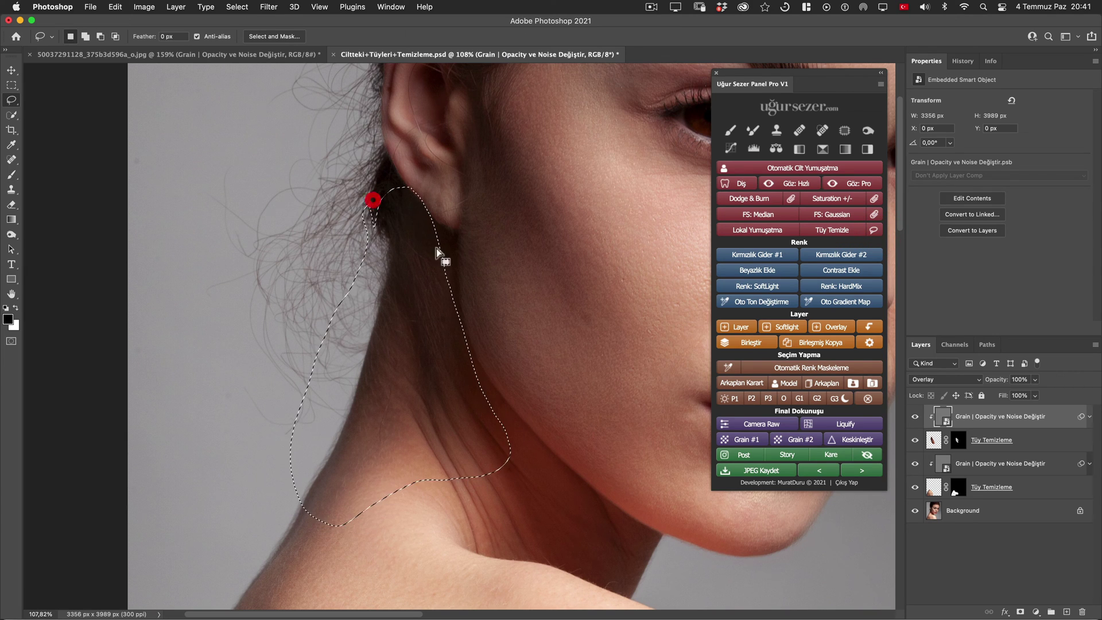
{"action": "left_click", "coordinate": [837, 227]}
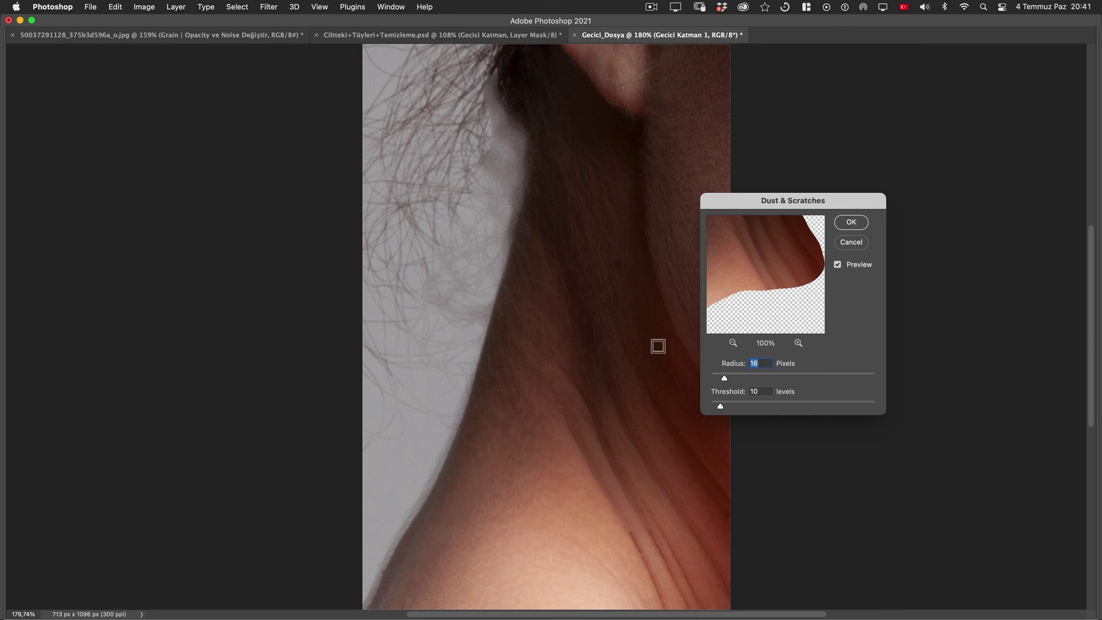
Tune Dust & Scratches on the neck to radius 25, threshold 9, compare, and apply
{"action": "left_click_drag", "start_coordinate": [758, 208], "coordinate": [813, 206]}
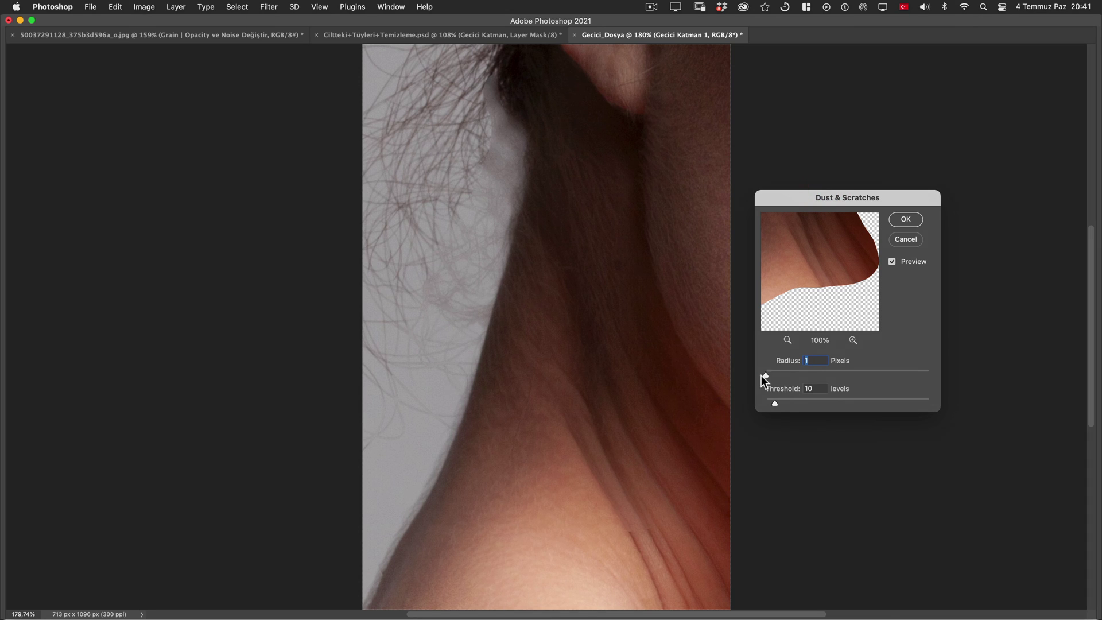
{"action": "left_click_drag", "start_coordinate": [762, 376], "coordinate": [779, 371]}
{"action": "left_click_drag", "start_coordinate": [774, 404], "coordinate": [775, 404]}
{"action": "left_click_drag", "start_coordinate": [773, 402], "coordinate": [785, 374]}
{"action": "left_click", "coordinate": [892, 262]}
{"action": "left_click_drag", "start_coordinate": [775, 403], "coordinate": [773, 403]}
{"action": "left_click", "coordinate": [893, 263]}
{"action": "left_click", "coordinate": [906, 219]}
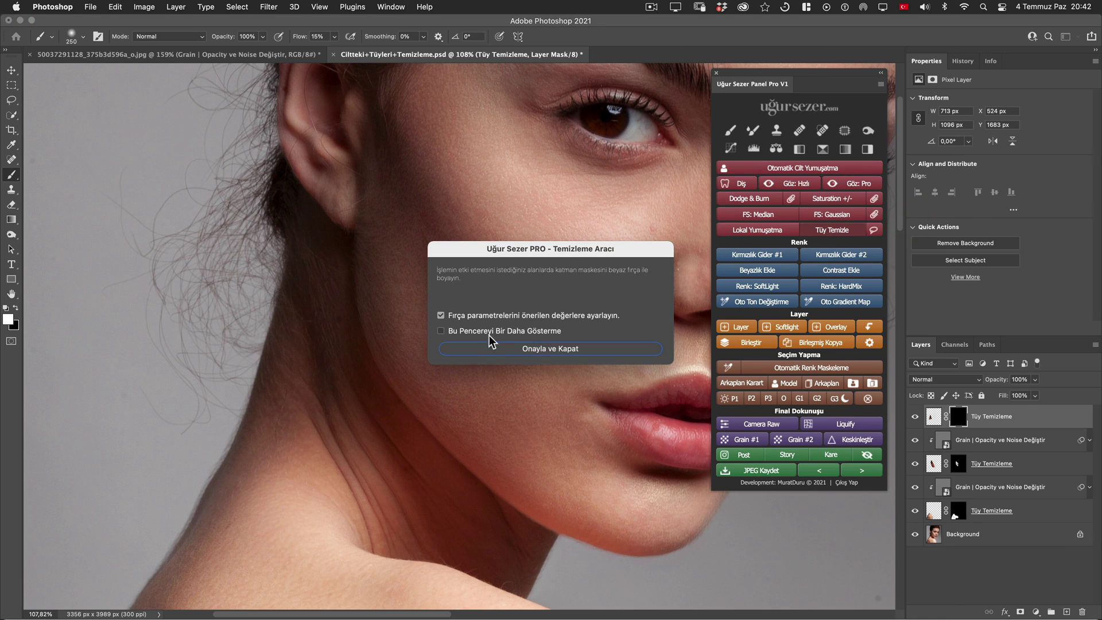
Accept the suggested brush settings and paint the mask white along the neck
{"action": "left_click", "coordinate": [545, 350]}
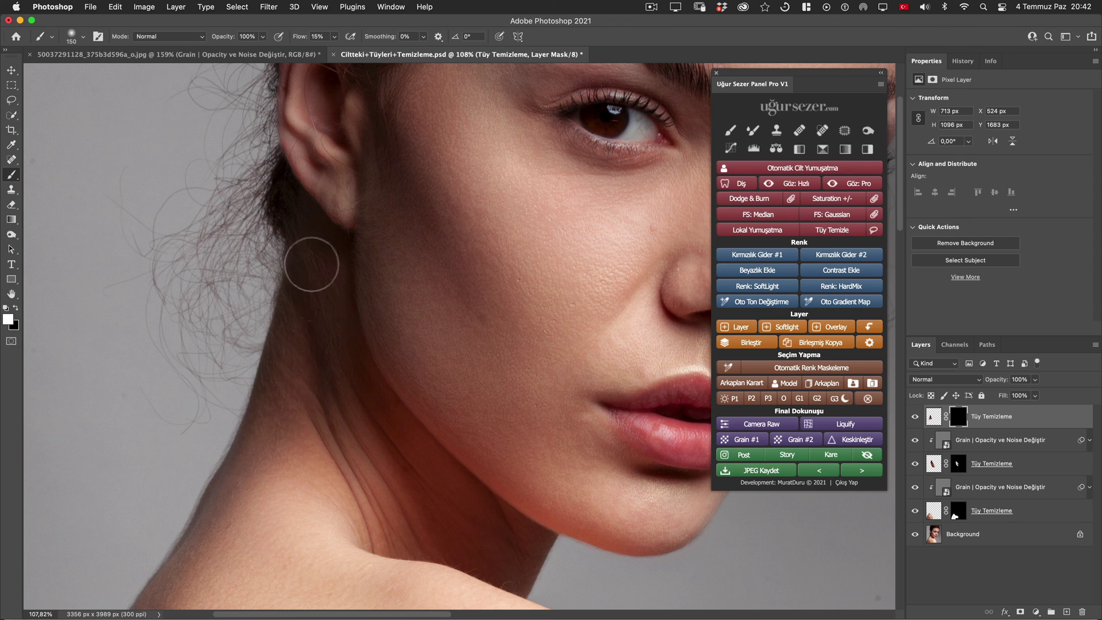
{"action": "mouse_move", "coordinate": [315, 270]}
{"action": "left_mouse_down"}
{"action": "mouse_move", "coordinate": [330, 304]}
{"action": "mouse_move", "coordinate": [288, 323]}
{"action": "left_mouse_up"}
{"action": "key", "text": "bracketleft"}
{"action": "left_click", "coordinate": [270, 443]}
{"action": "left_click", "coordinate": [352, 386]}
{"action": "left_click", "coordinate": [332, 315]}
{"action": "key", "text": "bracketleft"}
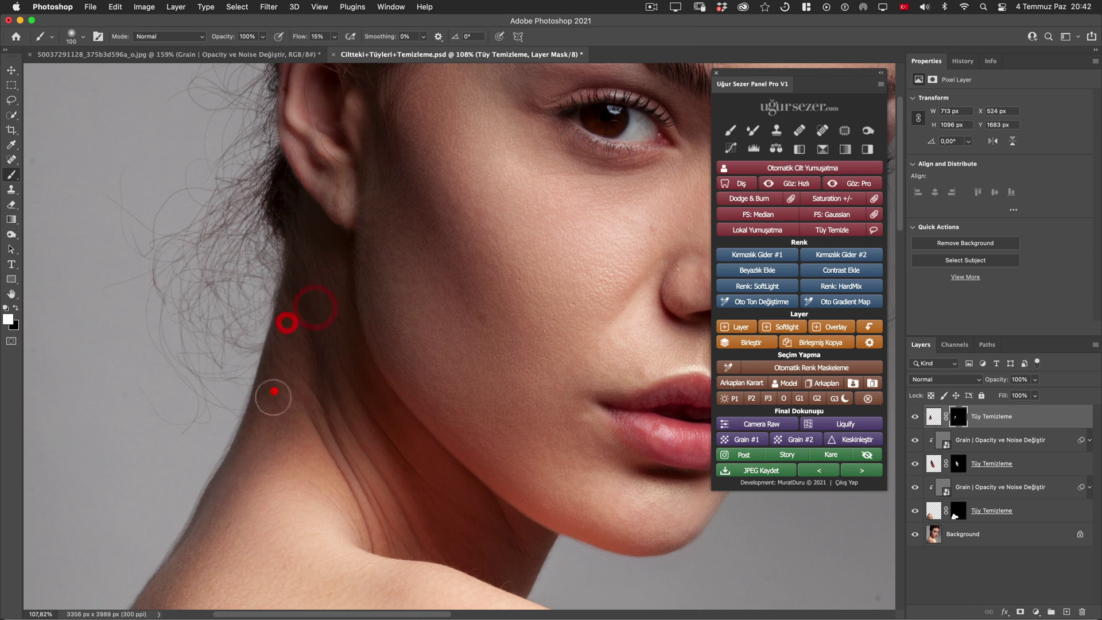
{"action": "left_click_drag", "start_coordinate": [273, 398], "coordinate": [266, 441]}
{"action": "left_click", "coordinate": [210, 536]}
{"action": "key", "text": "bracketright"}
{"action": "key", "text": "bracketright"}
{"action": "key", "text": "bracketright"}
{"action": "left_click", "coordinate": [290, 458]}
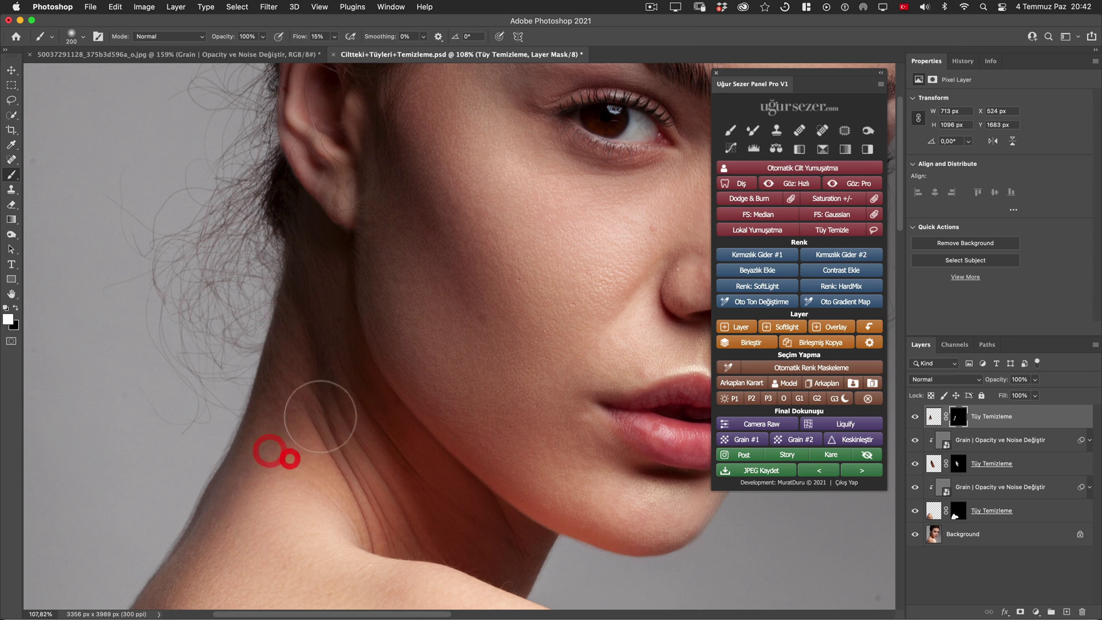
With a smaller brush, paint faint strokes below the ear and down the neck
{"action": "key", "text": "bracketleft"}
{"action": "key", "text": "bracketleft"}
{"action": "key", "text": "bracketleft"}
{"action": "left_click", "coordinate": [288, 352]}
{"action": "left_click", "coordinate": [335, 273]}
{"action": "left_click", "coordinate": [354, 238]}
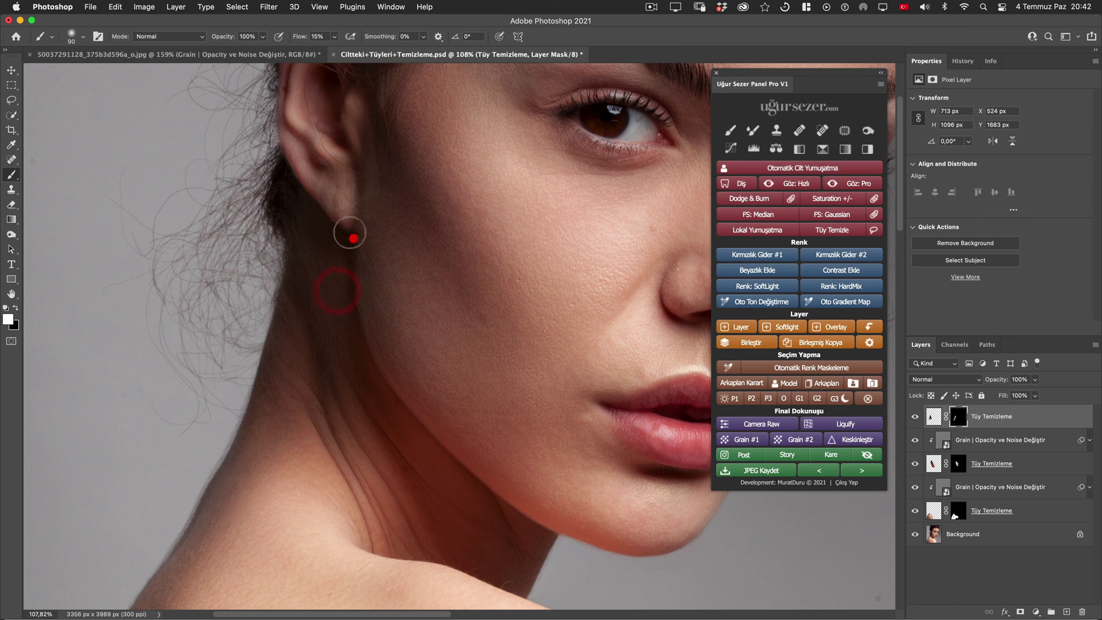
{"action": "left_click", "coordinate": [350, 296]}
{"action": "left_click", "coordinate": [357, 337]}
{"action": "left_click", "coordinate": [372, 391]}
{"action": "left_click", "coordinate": [350, 423]}
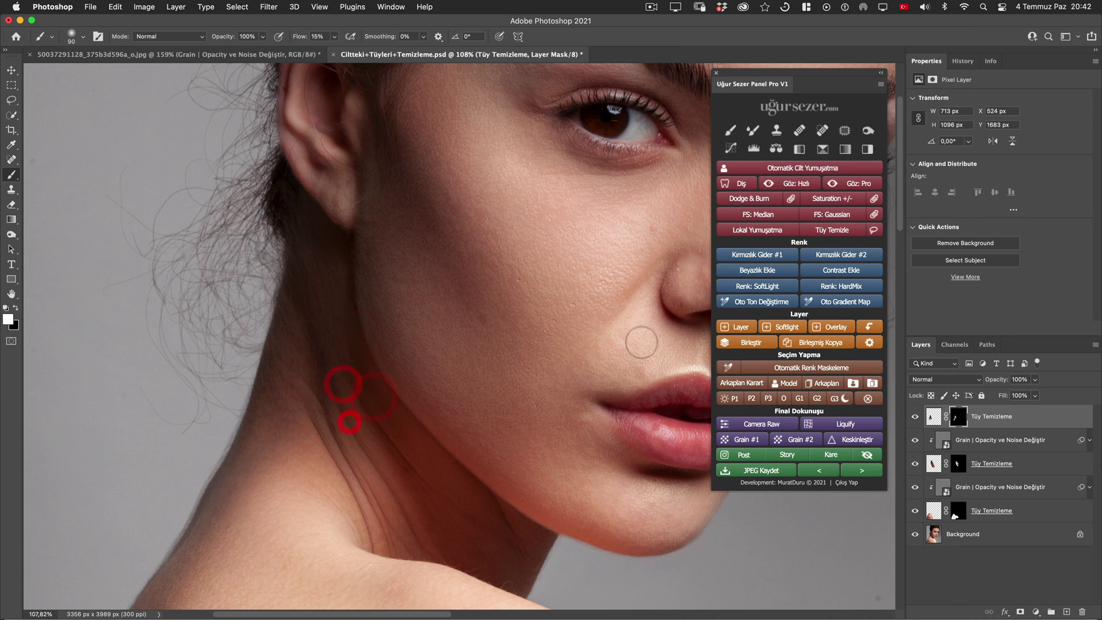
Clip the Grain #1 noise layer to the hair-removal layer, then group all retouch layers
{"action": "left_click", "coordinate": [745, 440]}
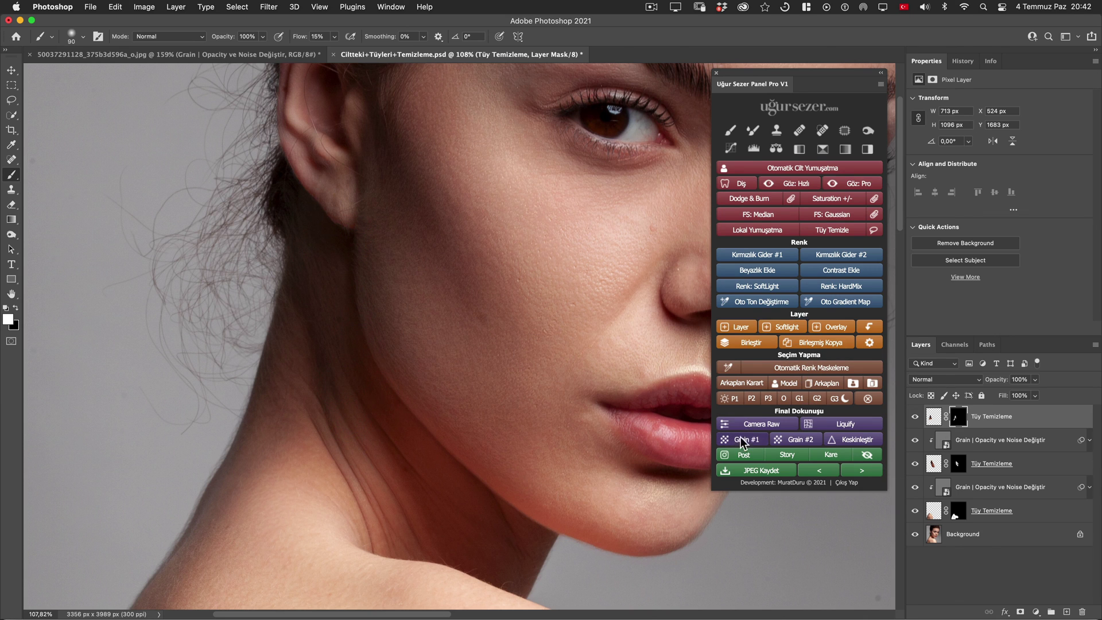
{"action": "left_click", "coordinate": [870, 330]}
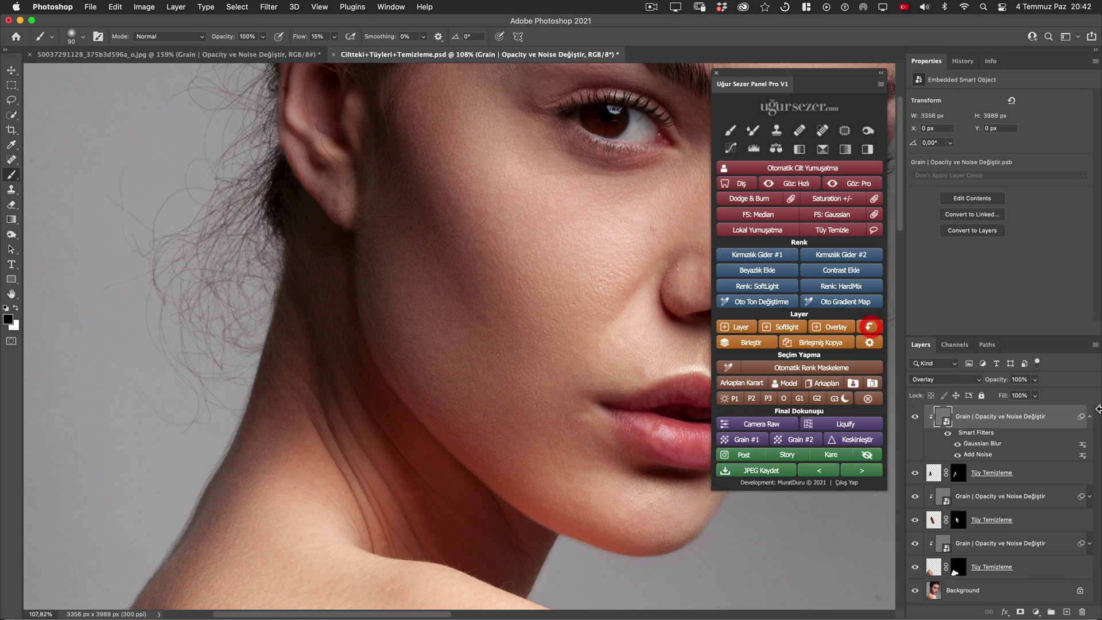
{"action": "left_click", "coordinate": [1021, 570], "text": "shift"}
{"action": "key", "text": "ctrl+g"}
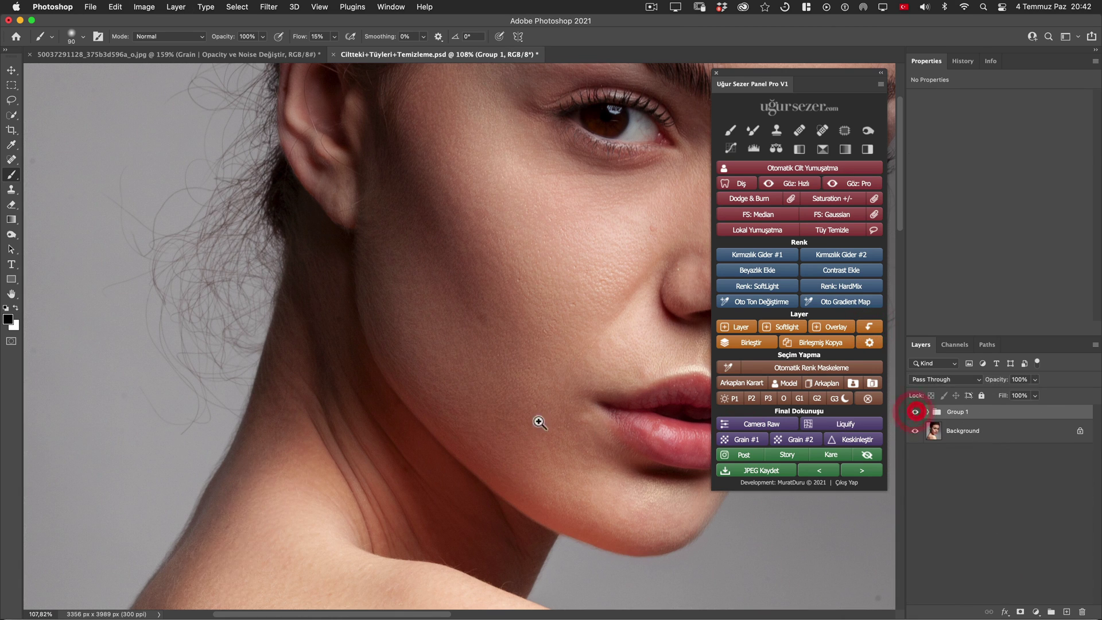
Toggle Group 1 off and on to compare before and after on the neck and shoulder
{"action": "mouse_move", "coordinate": [540, 422]}
{"action": "left_mouse_down"}
{"action": "mouse_move", "coordinate": [468, 413]}
{"action": "mouse_move", "coordinate": [480, 357]}
{"action": "left_mouse_up"}
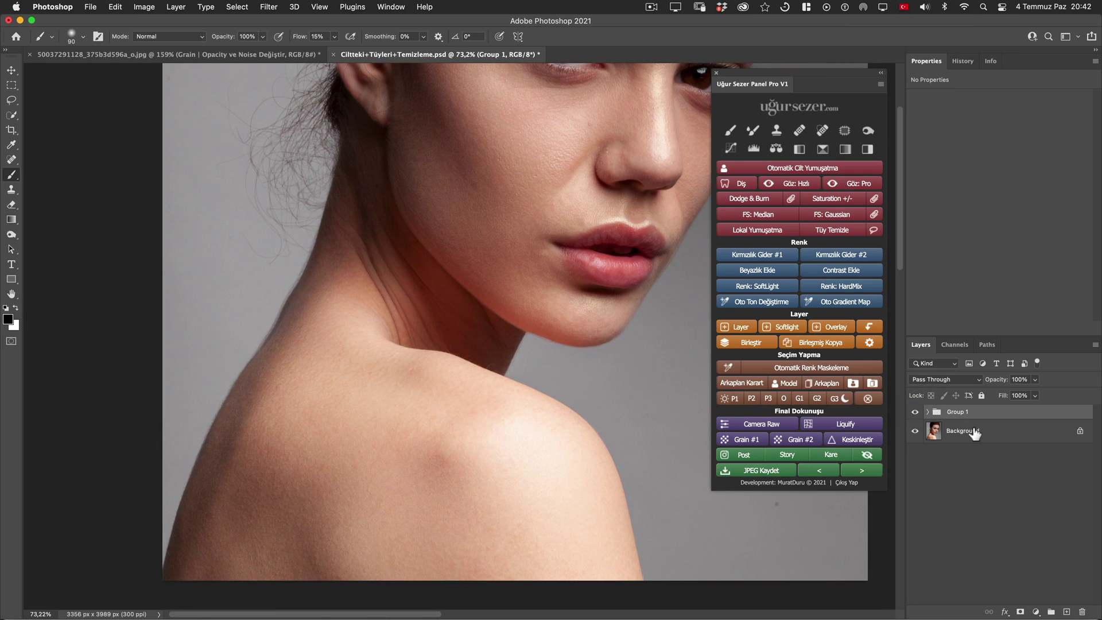
{"action": "left_click", "coordinate": [915, 412]}
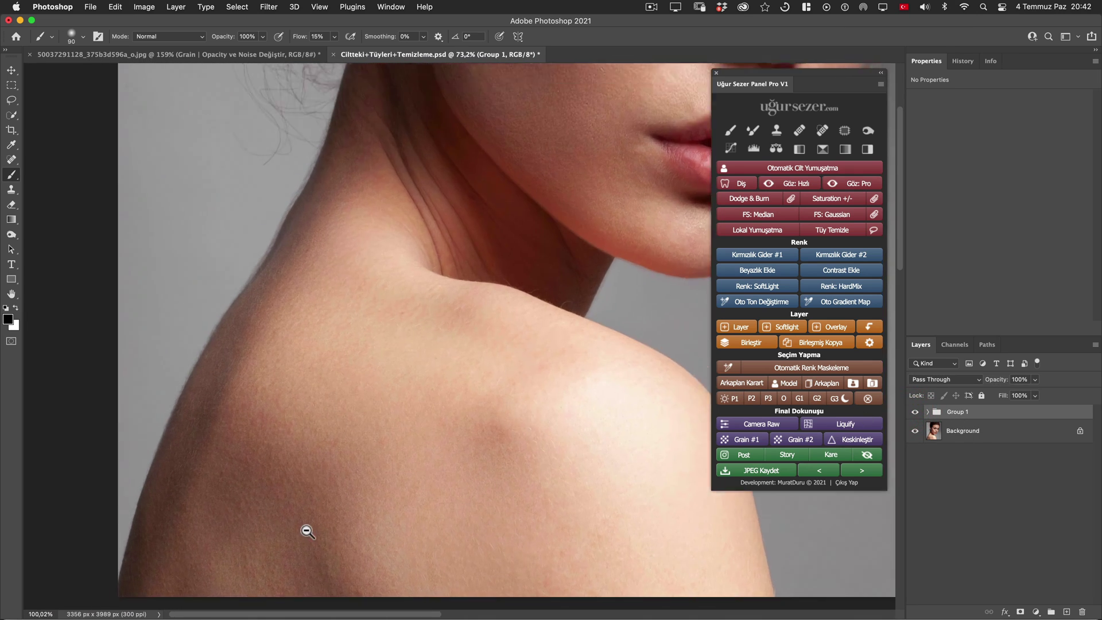
{"action": "left_click_drag", "start_coordinate": [313, 549], "coordinate": [314, 521]}
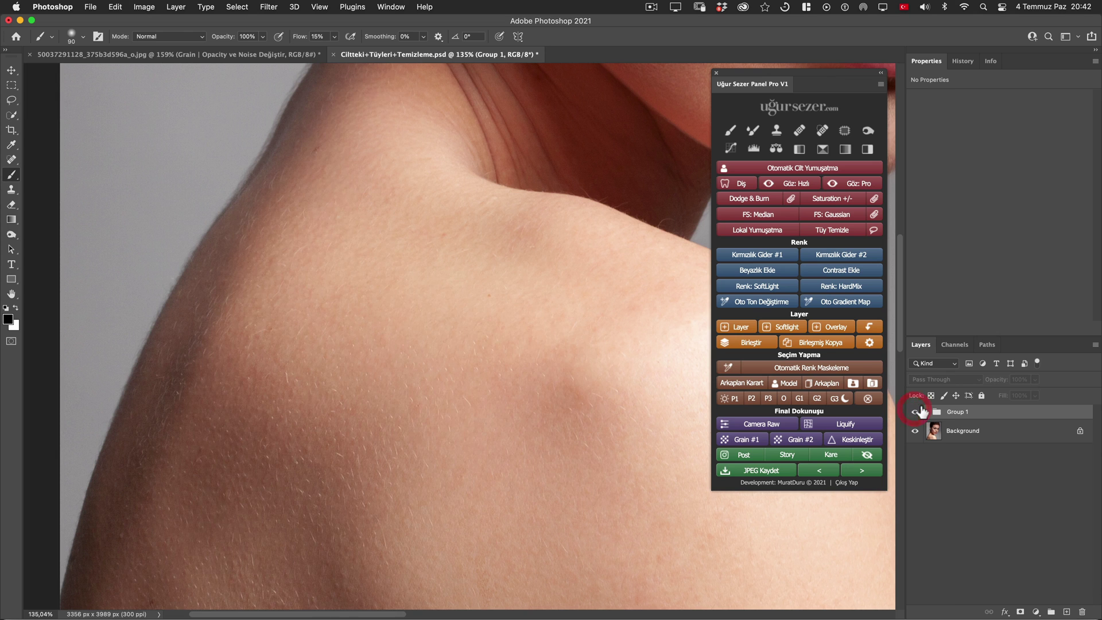
{"action": "left_click", "coordinate": [915, 412]}
{"action": "left_click", "coordinate": [916, 412]}
{"action": "left_click", "coordinate": [915, 412]}
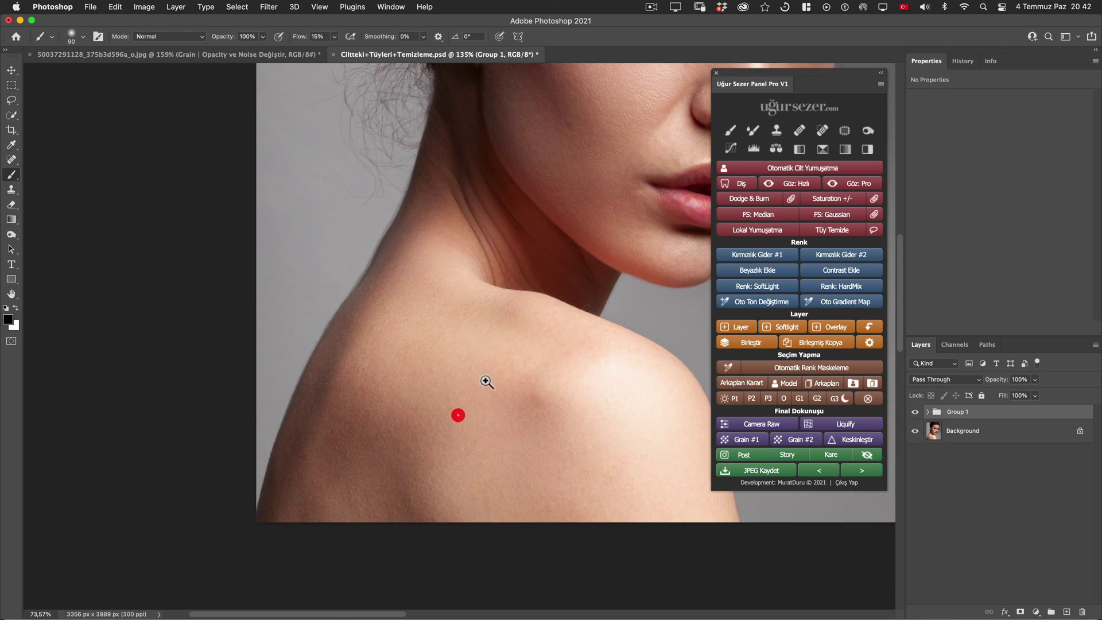
Compare the cheek and neck with Group 1 hidden and shown, then view the whole face
{"action": "left_click_drag", "start_coordinate": [481, 416], "coordinate": [414, 517]}
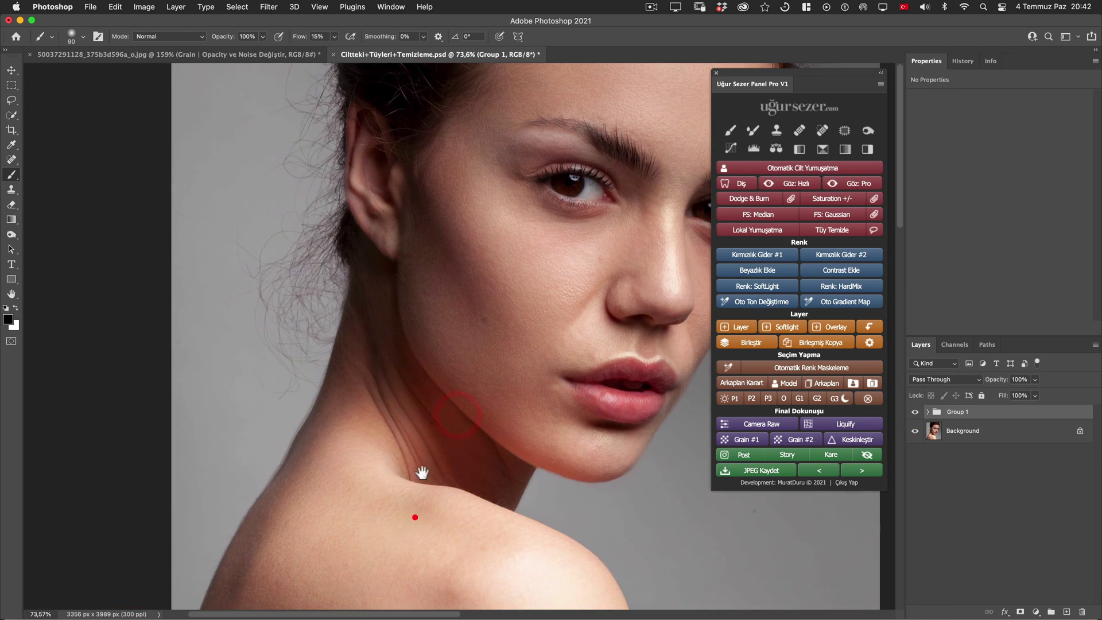
{"action": "left_click", "coordinate": [497, 243]}
{"action": "left_click_drag", "start_coordinate": [534, 290], "coordinate": [481, 313]}
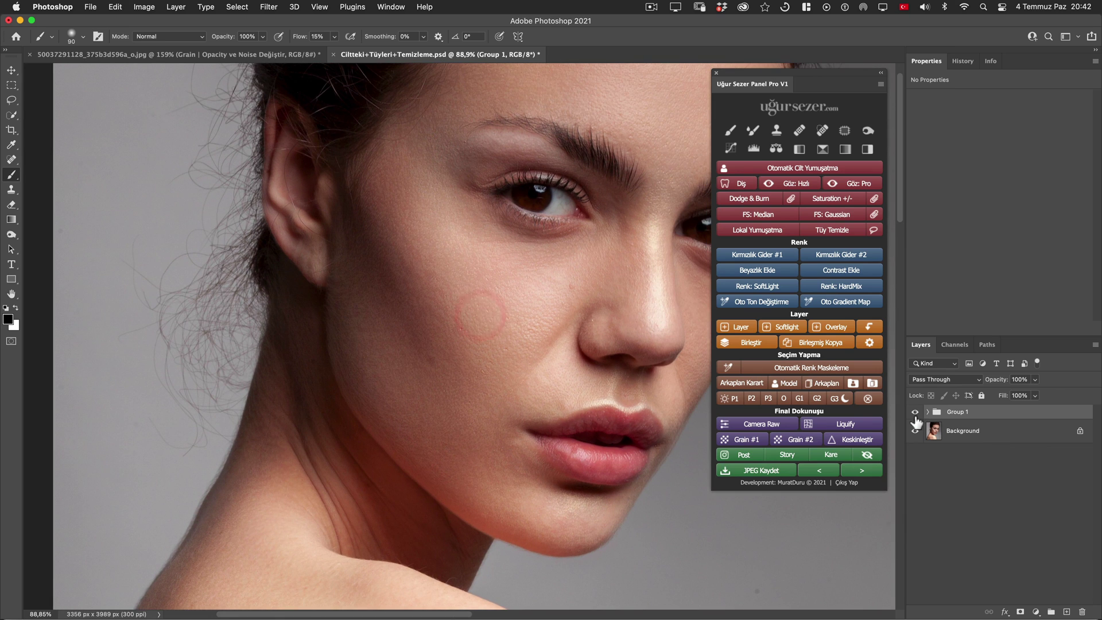
{"action": "left_click", "coordinate": [915, 412]}
{"action": "left_click", "coordinate": [915, 412]}
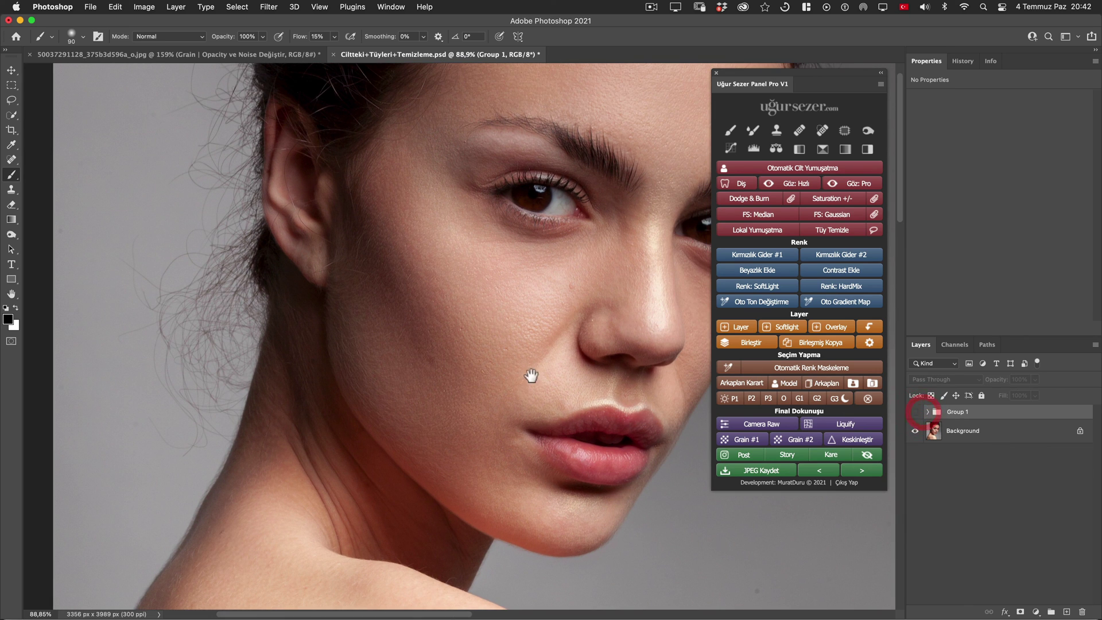
{"action": "left_click", "coordinate": [915, 412]}
{"action": "left_click_drag", "start_coordinate": [541, 378], "coordinate": [494, 377]}
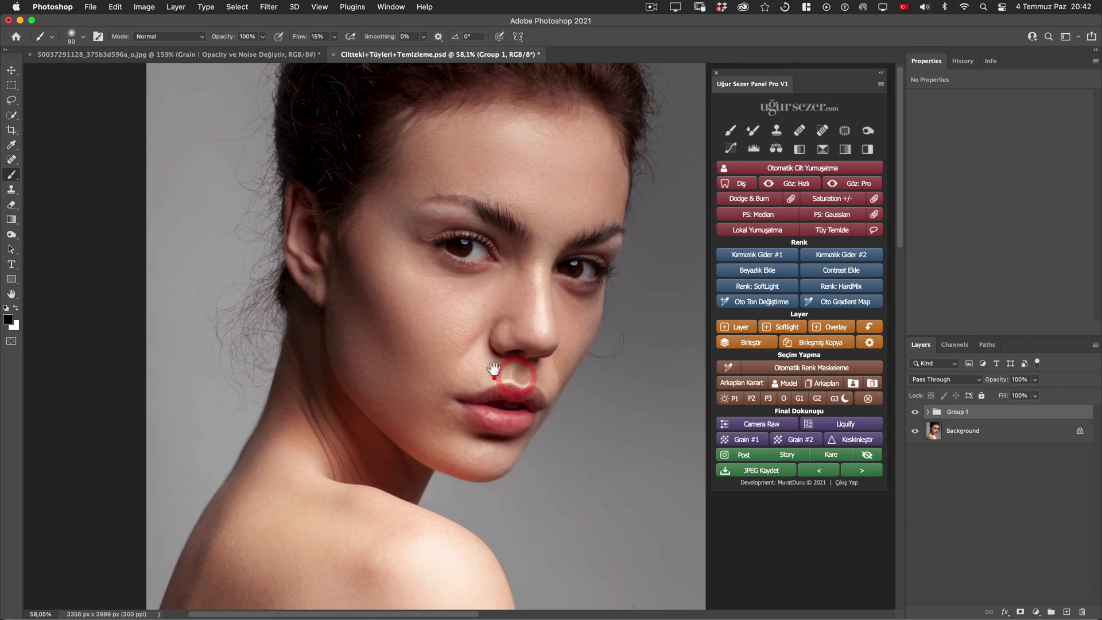
{"action": "key", "text": "h"}
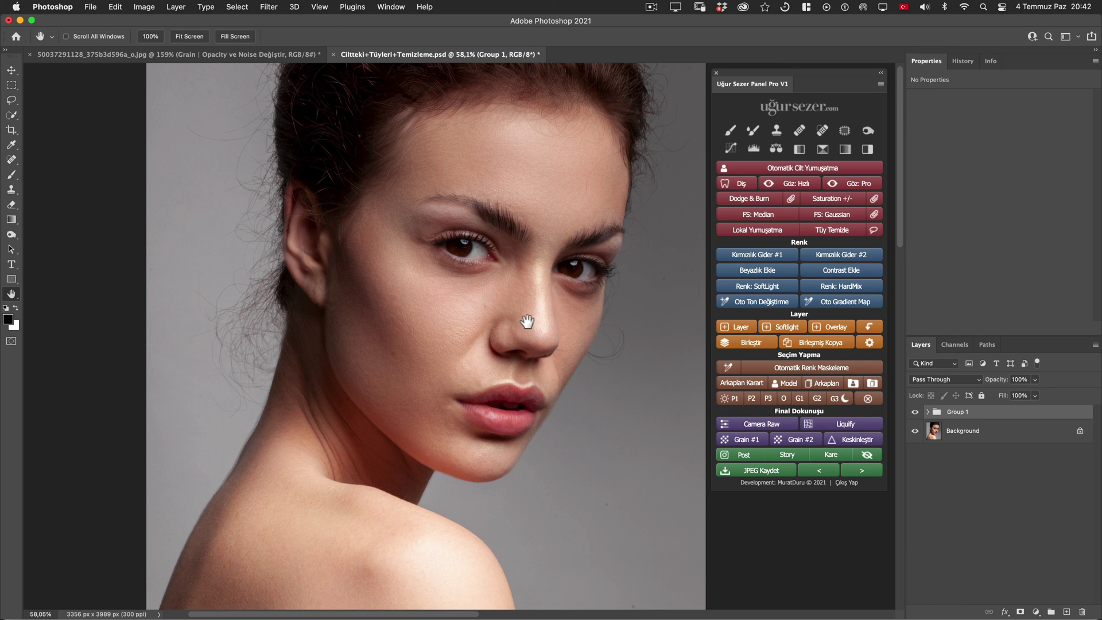